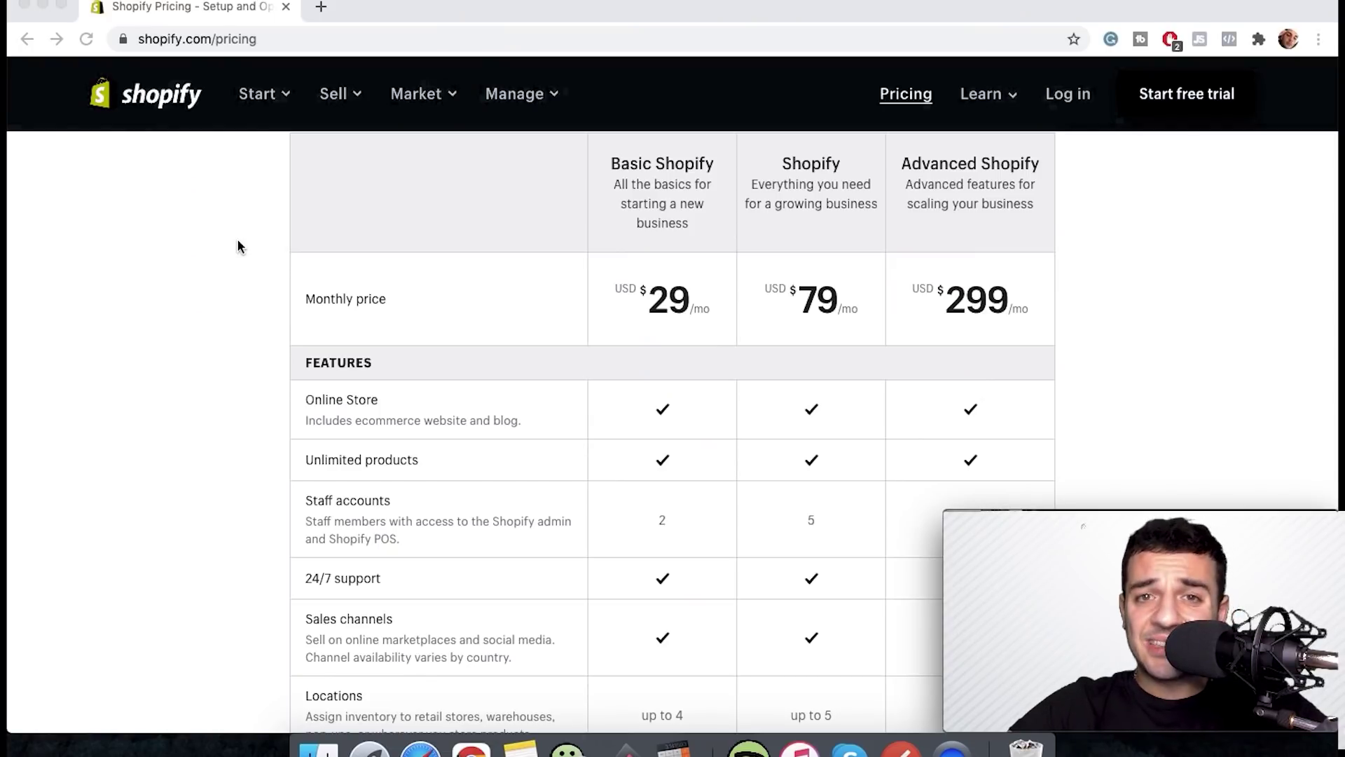
Step: Answer that no products are sold yet and you're still brainstorming what to sell
{"action": "scroll", "coordinate": [238, 246], "scroll_direction": "down", "scroll_amount": 20}
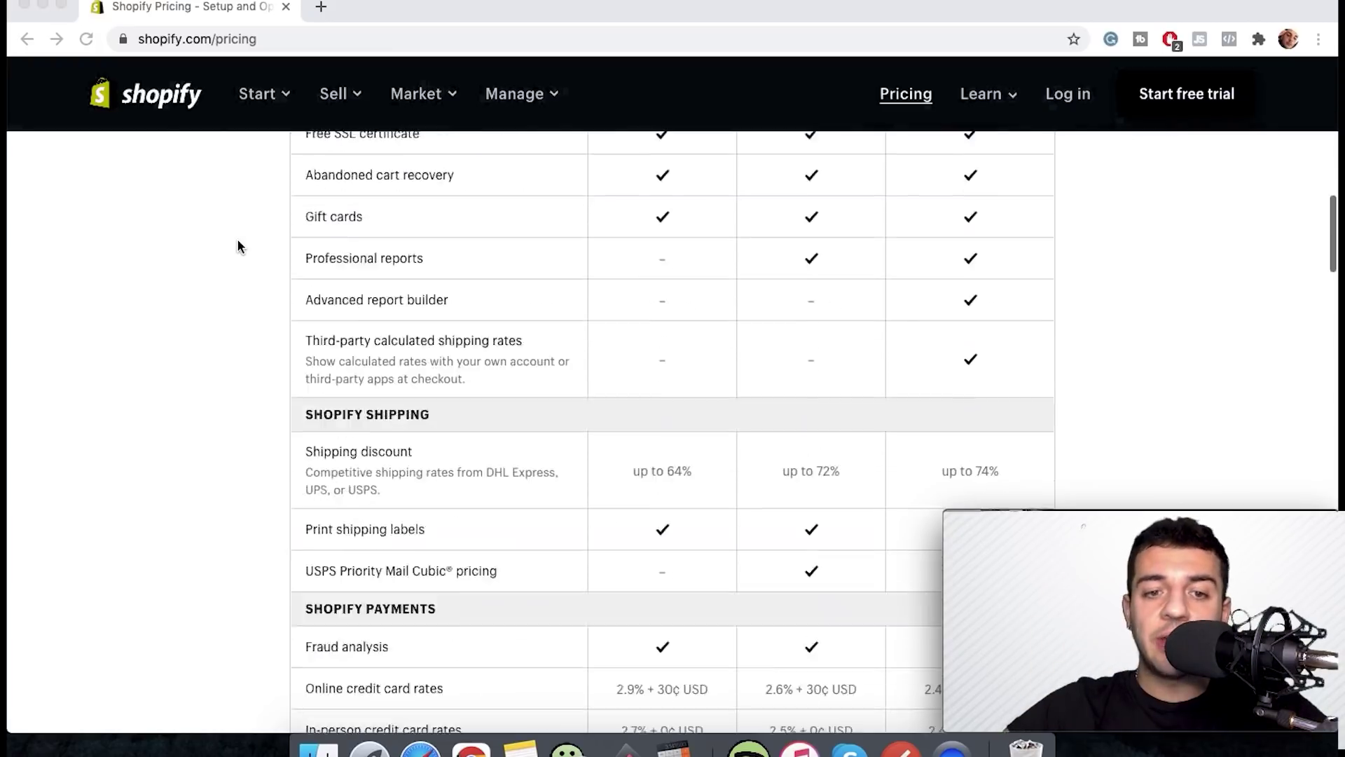
{"action": "scroll", "coordinate": [237, 247], "scroll_direction": "down", "scroll_amount": 5}
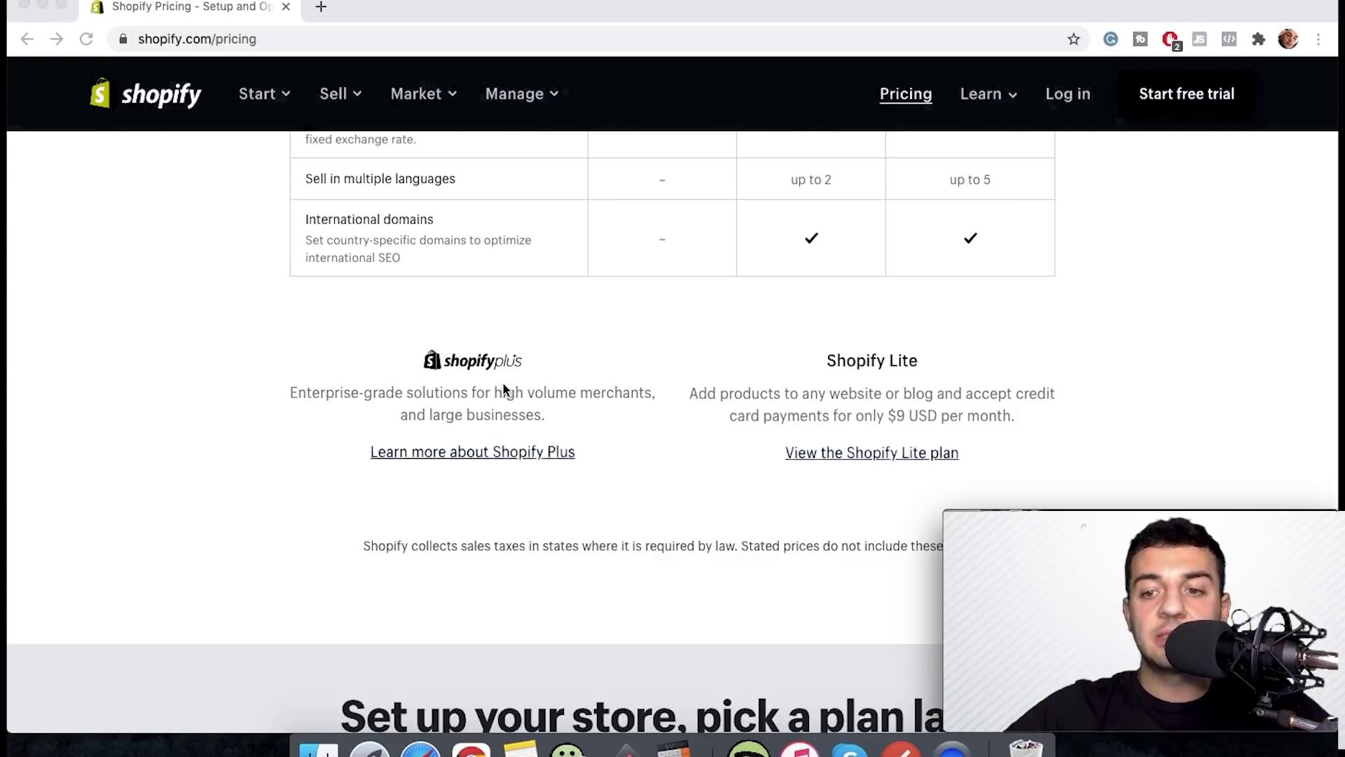
{"action": "scroll", "coordinate": [502, 382], "scroll_direction": "up", "scroll_amount": 5}
{"action": "scroll", "coordinate": [463, 383], "scroll_direction": "up", "scroll_amount": 20}
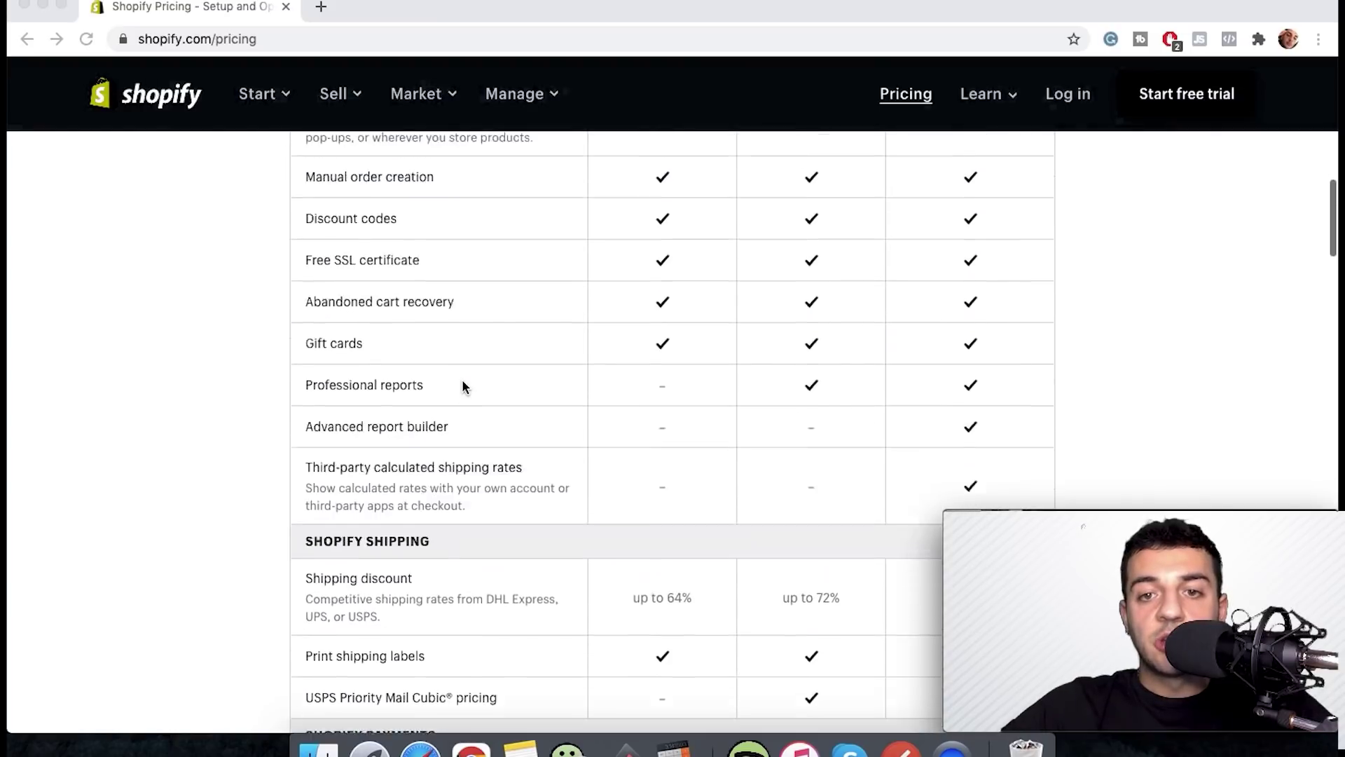
{"action": "scroll", "coordinate": [462, 380], "scroll_direction": "up", "scroll_amount": 2}
{"action": "scroll", "coordinate": [461, 379], "scroll_direction": "down", "scroll_amount": 12}
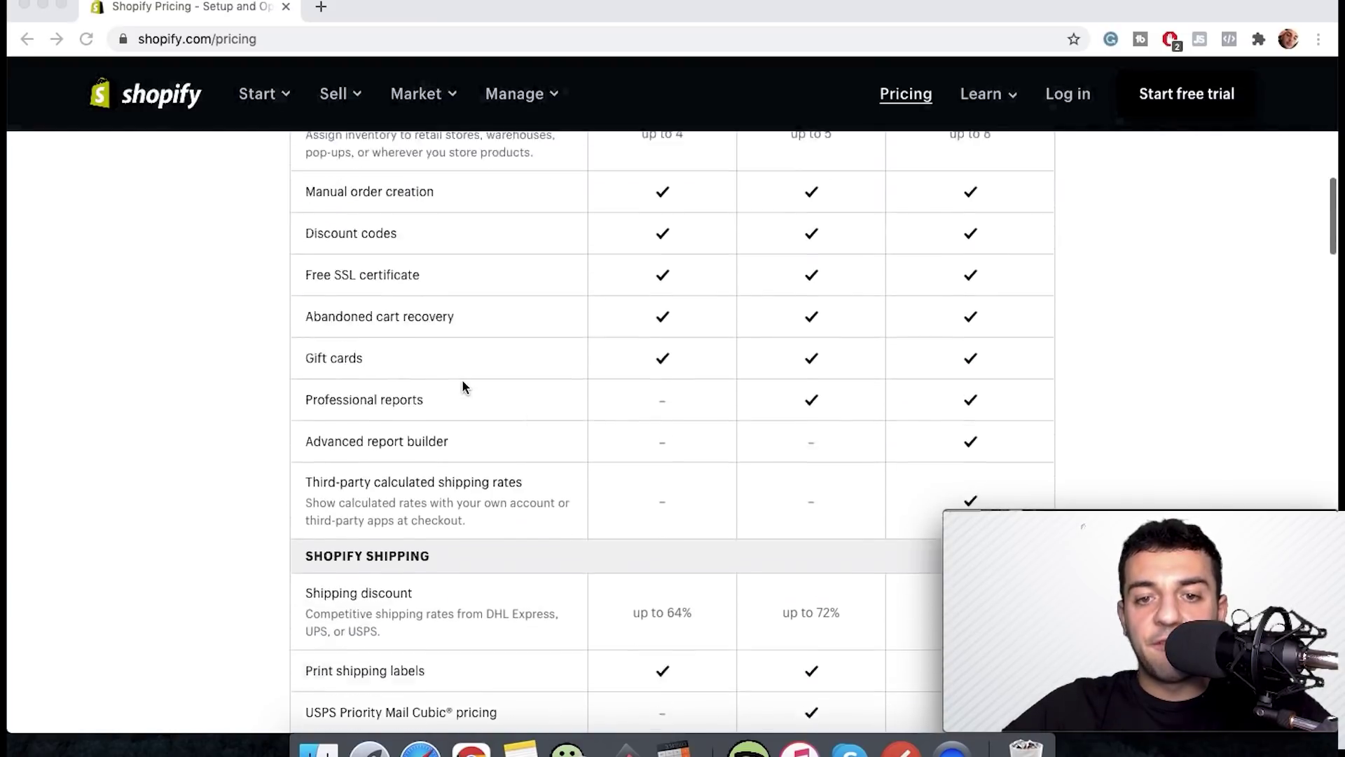
{"action": "scroll", "coordinate": [461, 380], "scroll_direction": "down", "scroll_amount": 3}
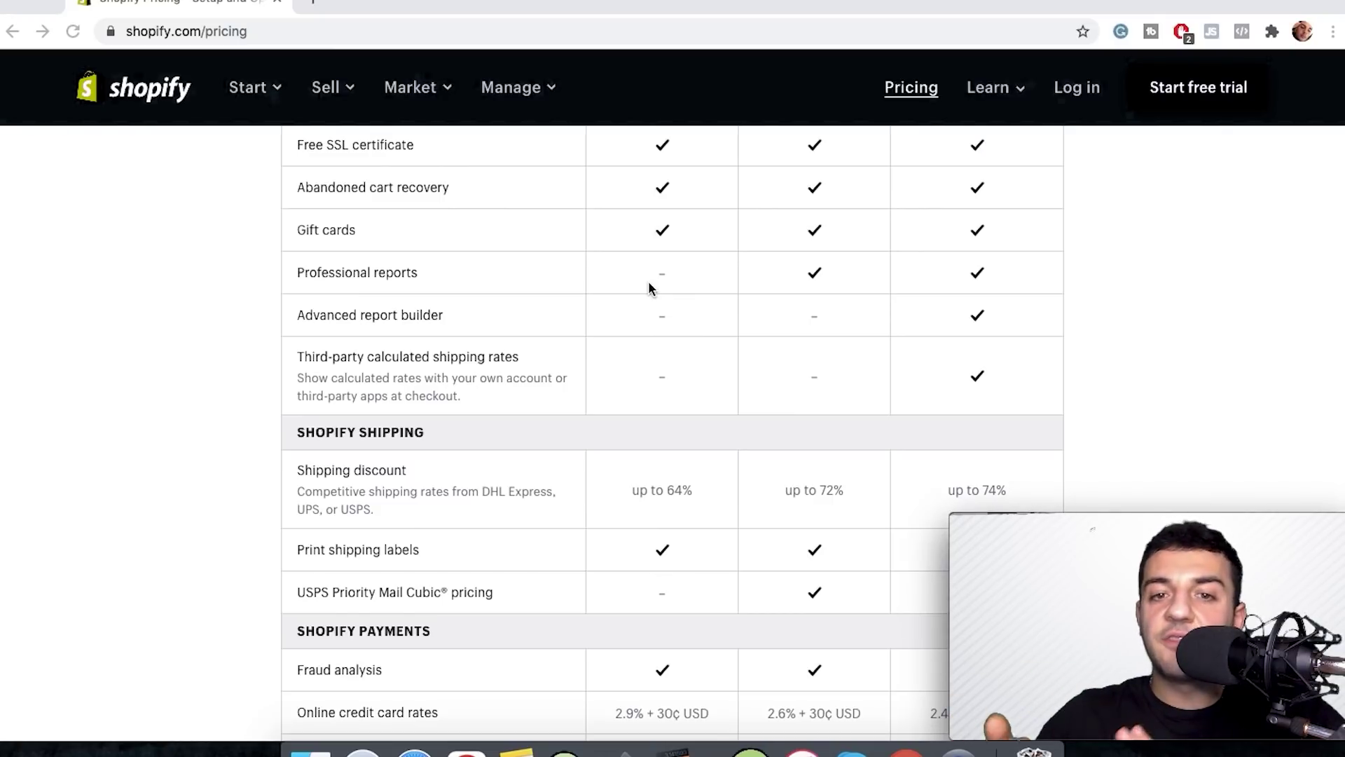
{"action": "scroll", "coordinate": [649, 282], "scroll_direction": "up", "scroll_amount": 1}
{"action": "scroll", "coordinate": [649, 280], "scroll_direction": "up", "scroll_amount": 15}
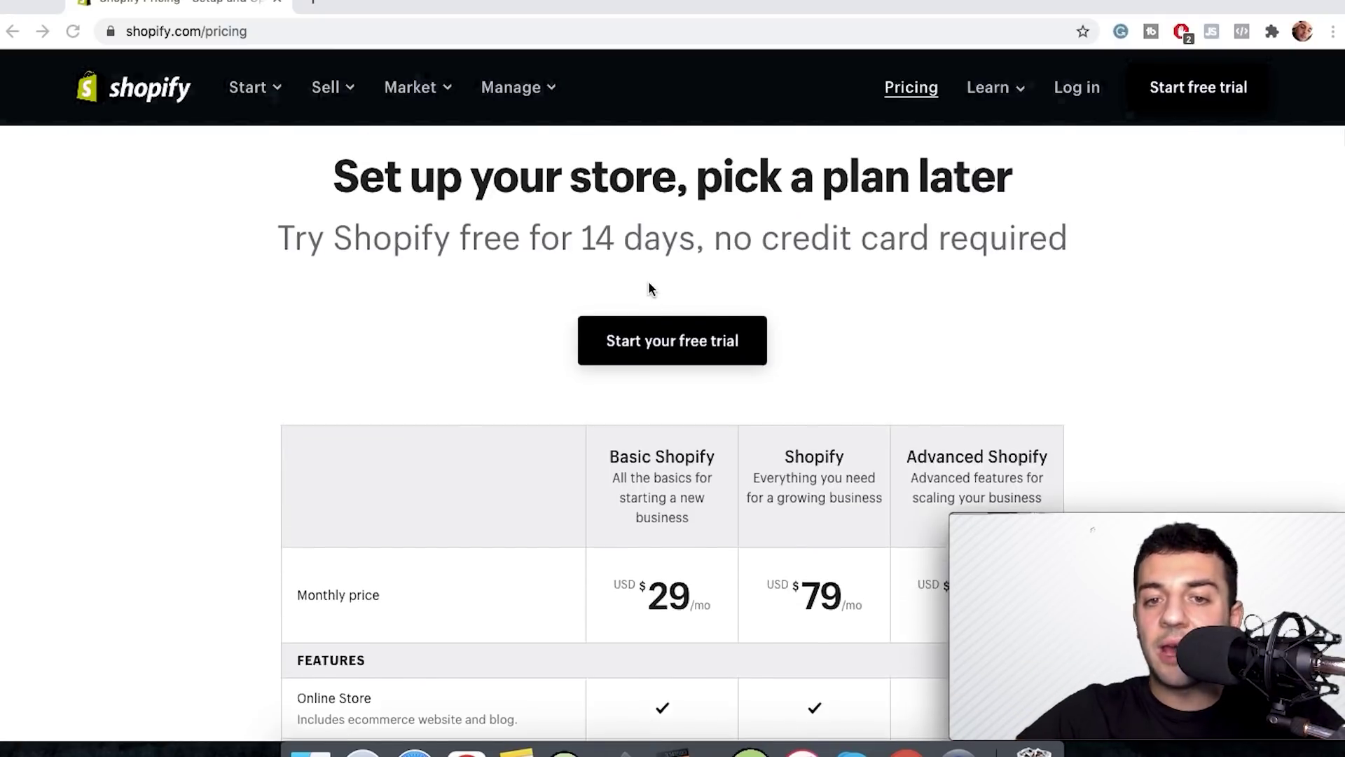
{"action": "scroll", "coordinate": [648, 280], "scroll_direction": "down", "scroll_amount": 5}
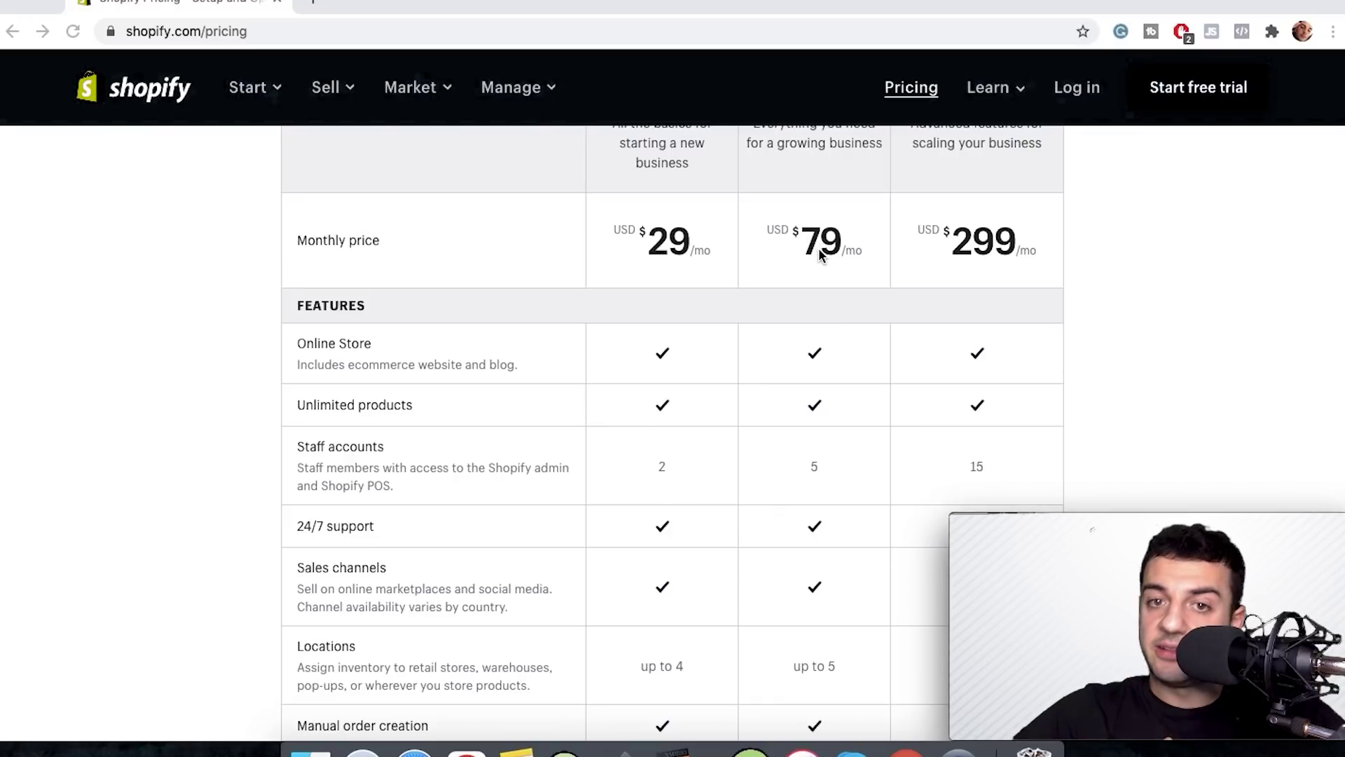
{"action": "scroll", "coordinate": [813, 253], "scroll_direction": "up", "scroll_amount": 2}
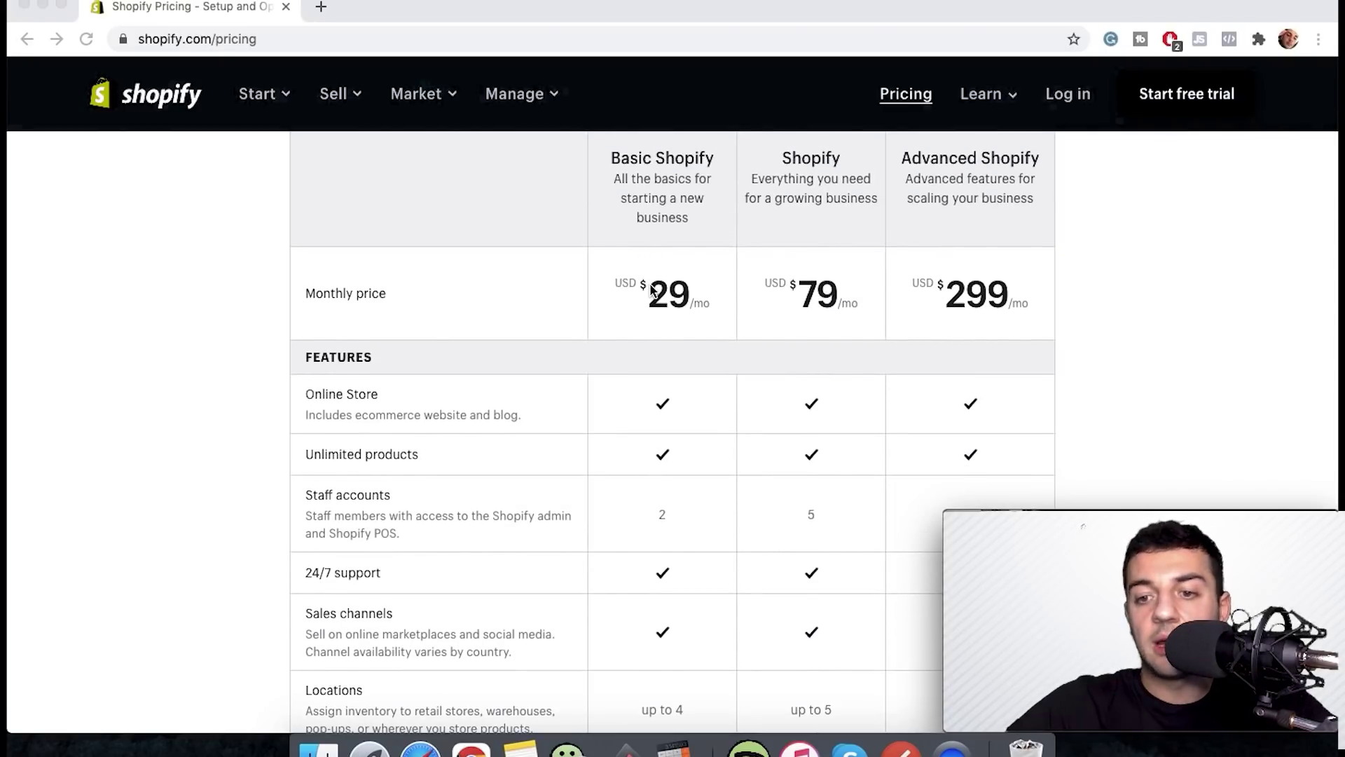
{"action": "scroll", "coordinate": [651, 289], "scroll_direction": "down", "scroll_amount": 1}
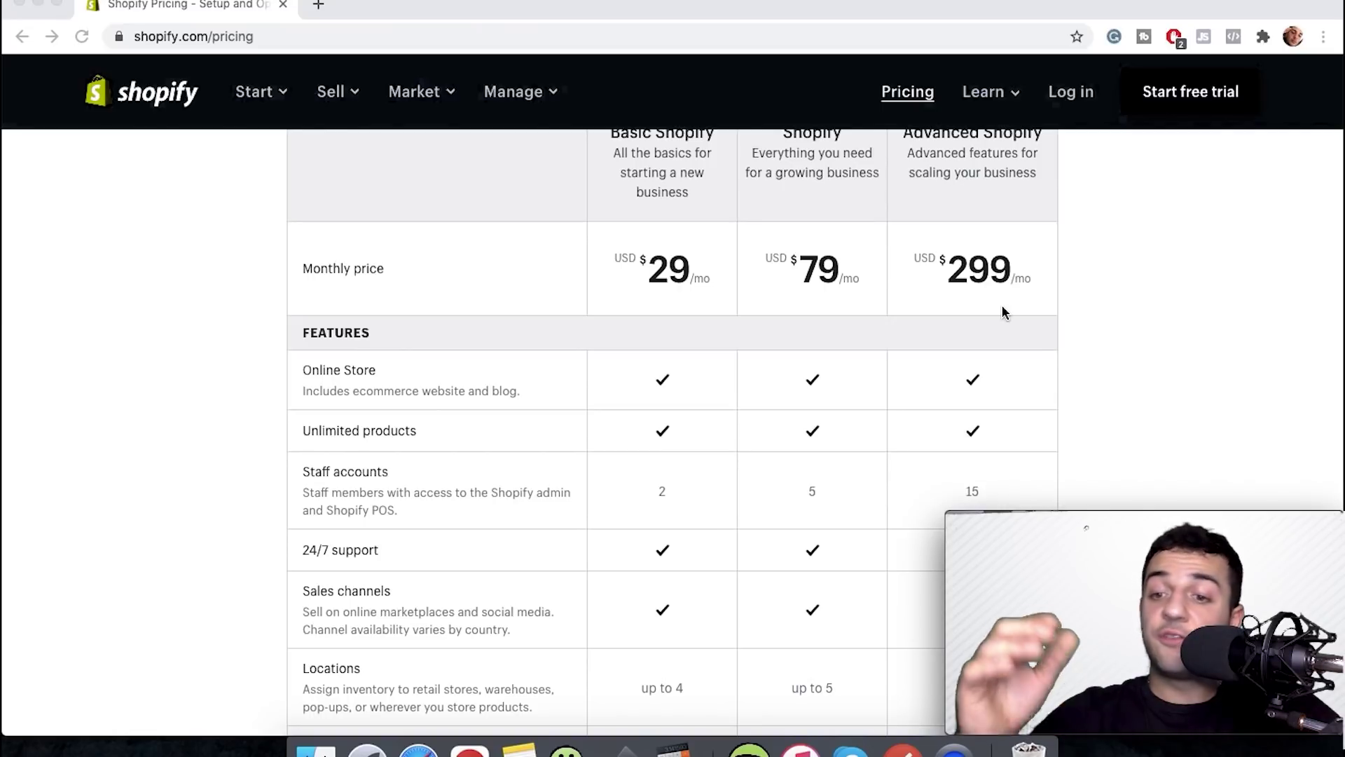
{"action": "scroll", "coordinate": [1002, 306], "scroll_direction": "down", "scroll_amount": 10}
{"action": "scroll", "coordinate": [1002, 313], "scroll_direction": "down", "scroll_amount": 15}
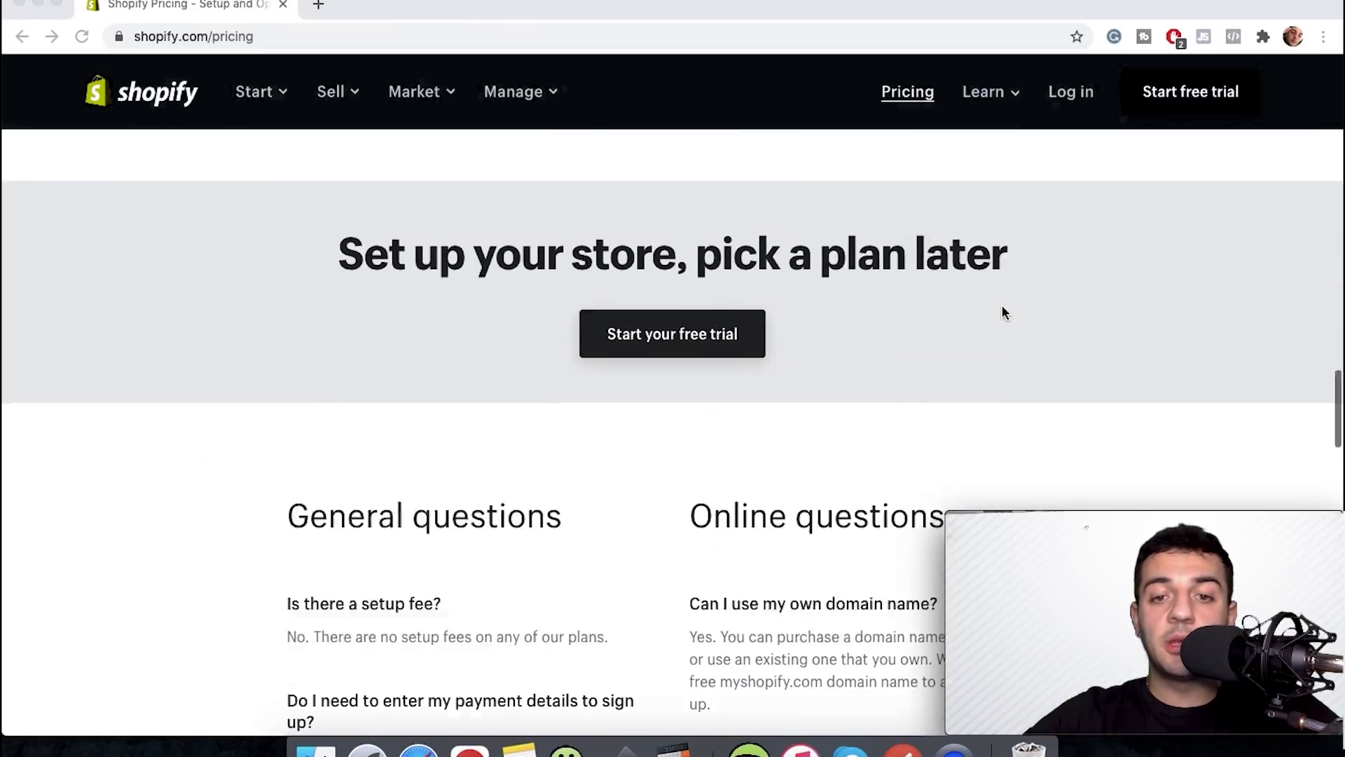
{"action": "scroll", "coordinate": [1002, 312], "scroll_direction": "up", "scroll_amount": 7}
{"action": "scroll", "coordinate": [1002, 312], "scroll_direction": "up", "scroll_amount": 2}
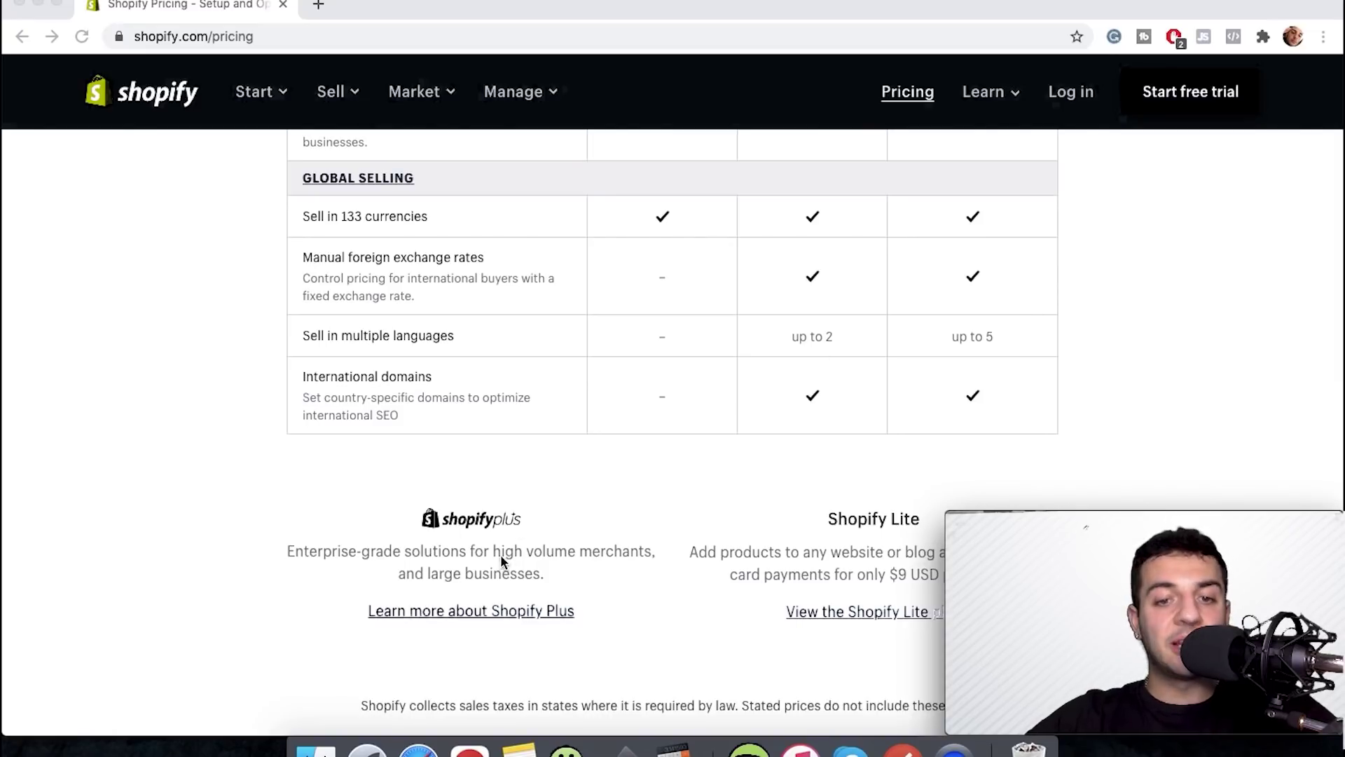
{"action": "scroll", "coordinate": [472, 560], "scroll_direction": "up", "scroll_amount": 10}
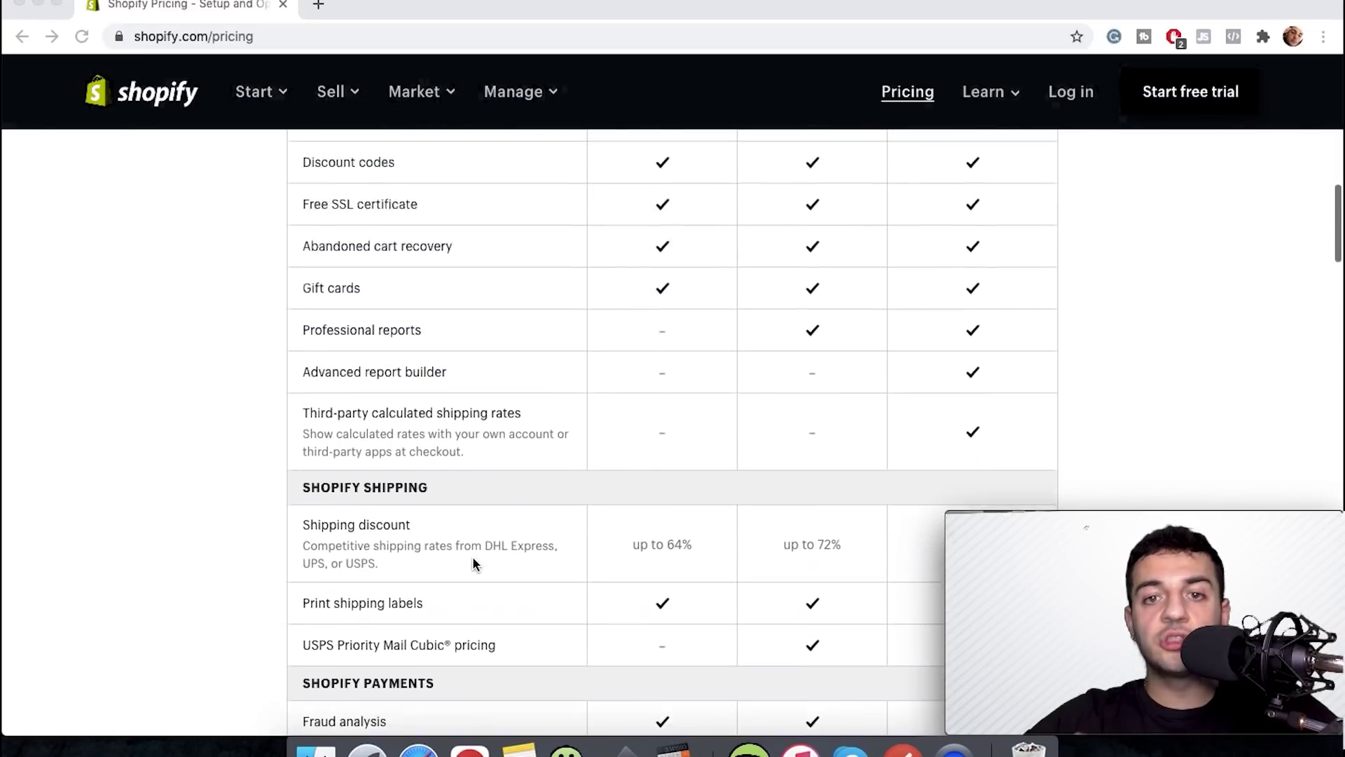
{"action": "scroll", "coordinate": [473, 561], "scroll_direction": "up", "scroll_amount": 10}
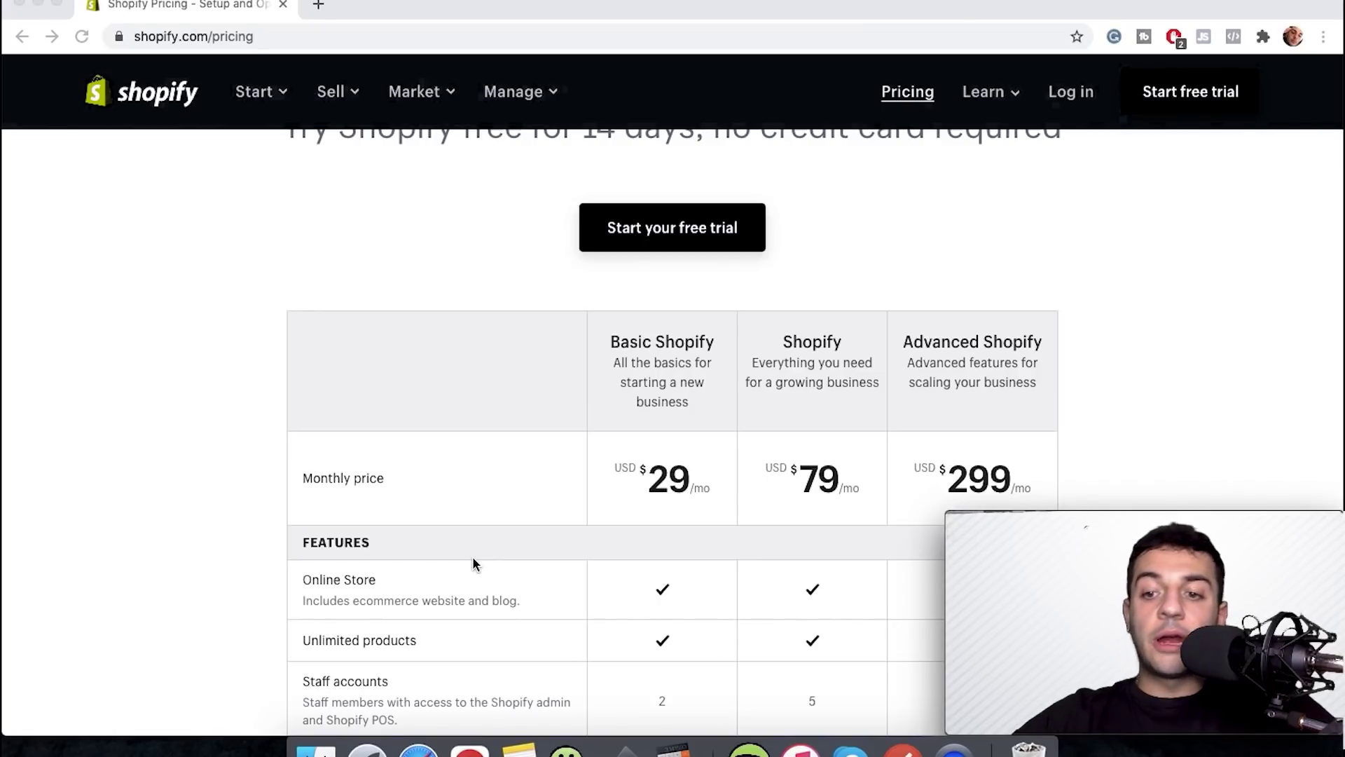
{"action": "scroll", "coordinate": [461, 680], "scroll_direction": "up", "scroll_amount": 2}
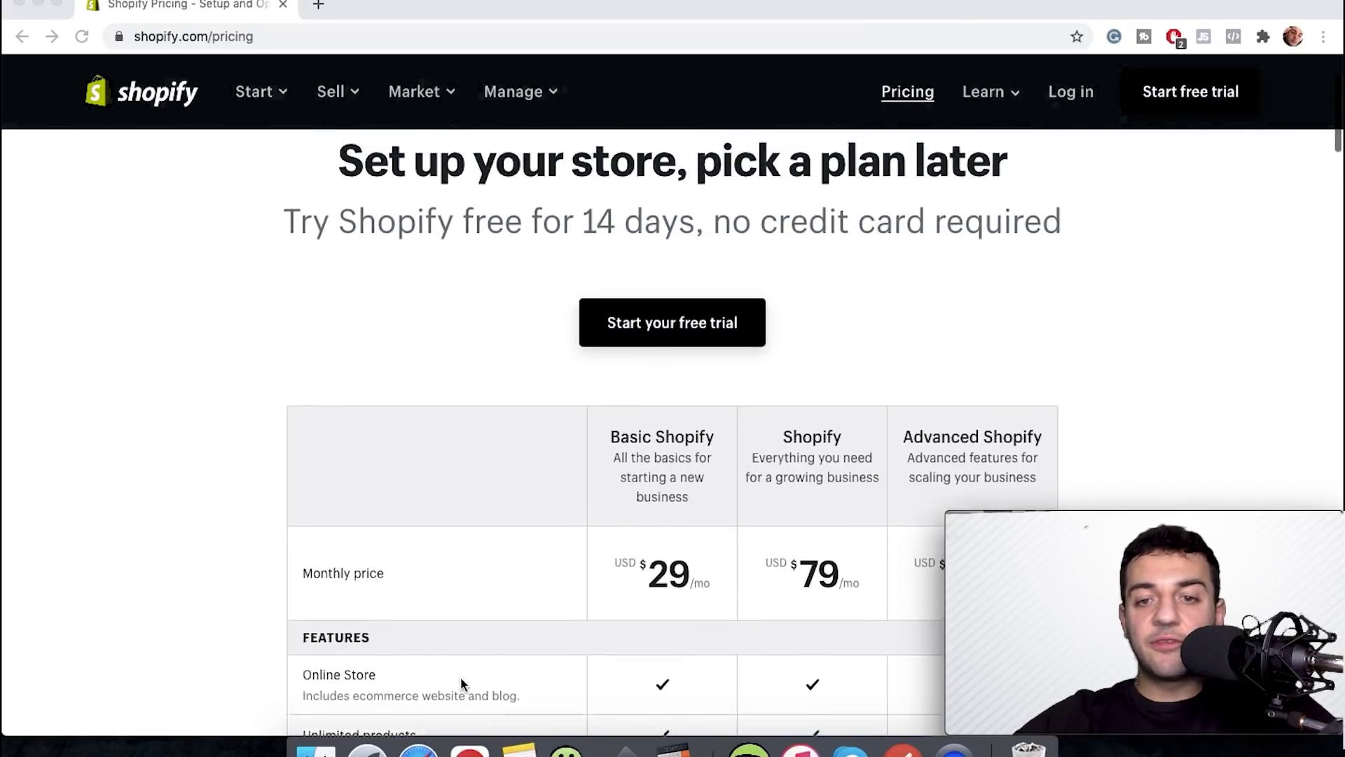
{"action": "scroll", "coordinate": [461, 680], "scroll_direction": "down", "scroll_amount": 3}
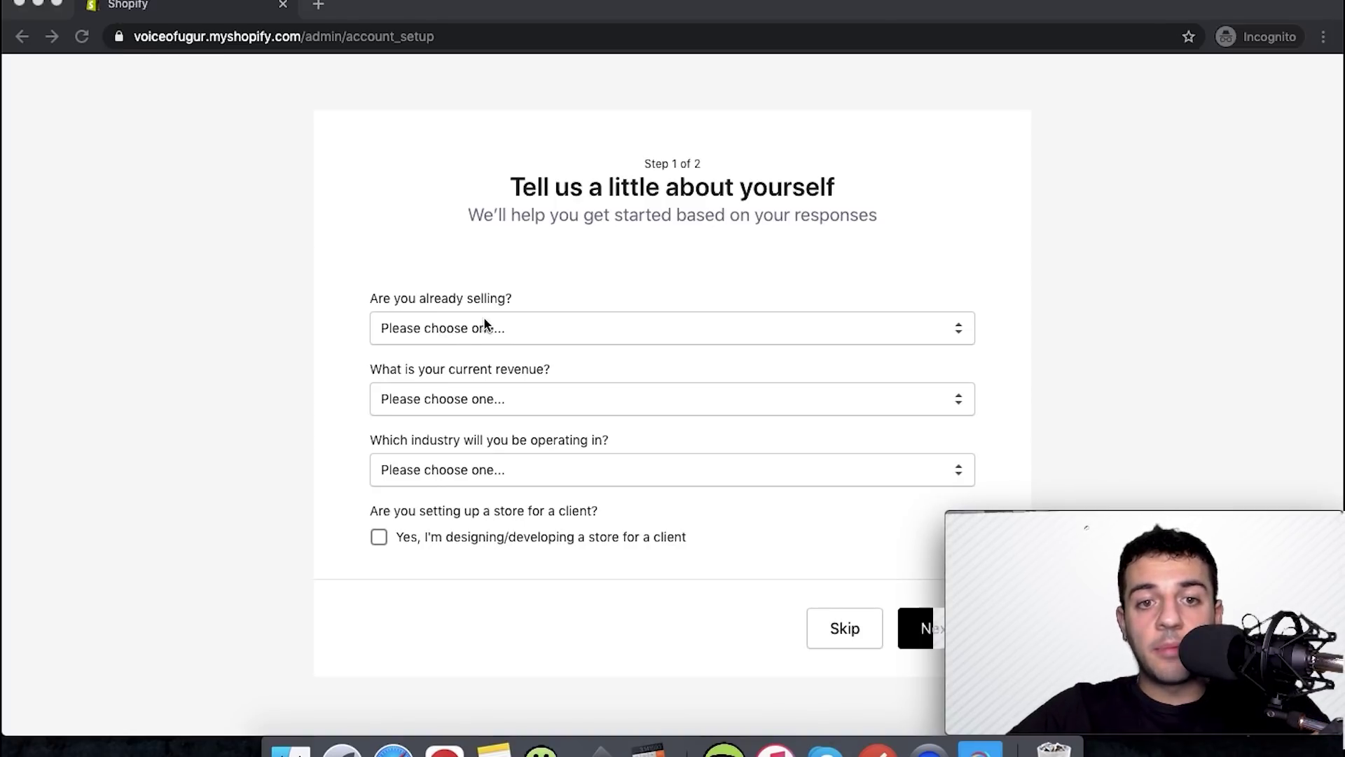
{"action": "left_click", "coordinate": [447, 331]}
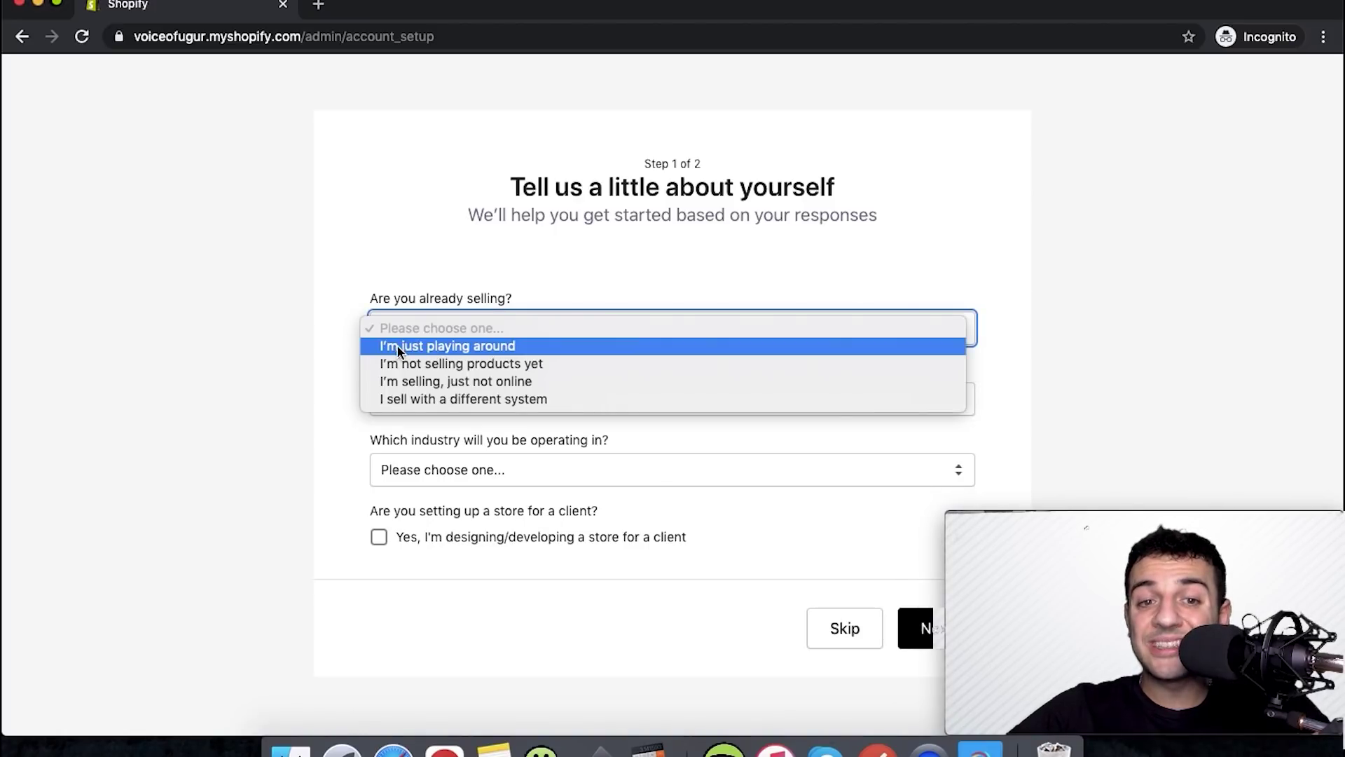
{"action": "left_click", "coordinate": [477, 369]}
{"action": "left_click", "coordinate": [473, 402]}
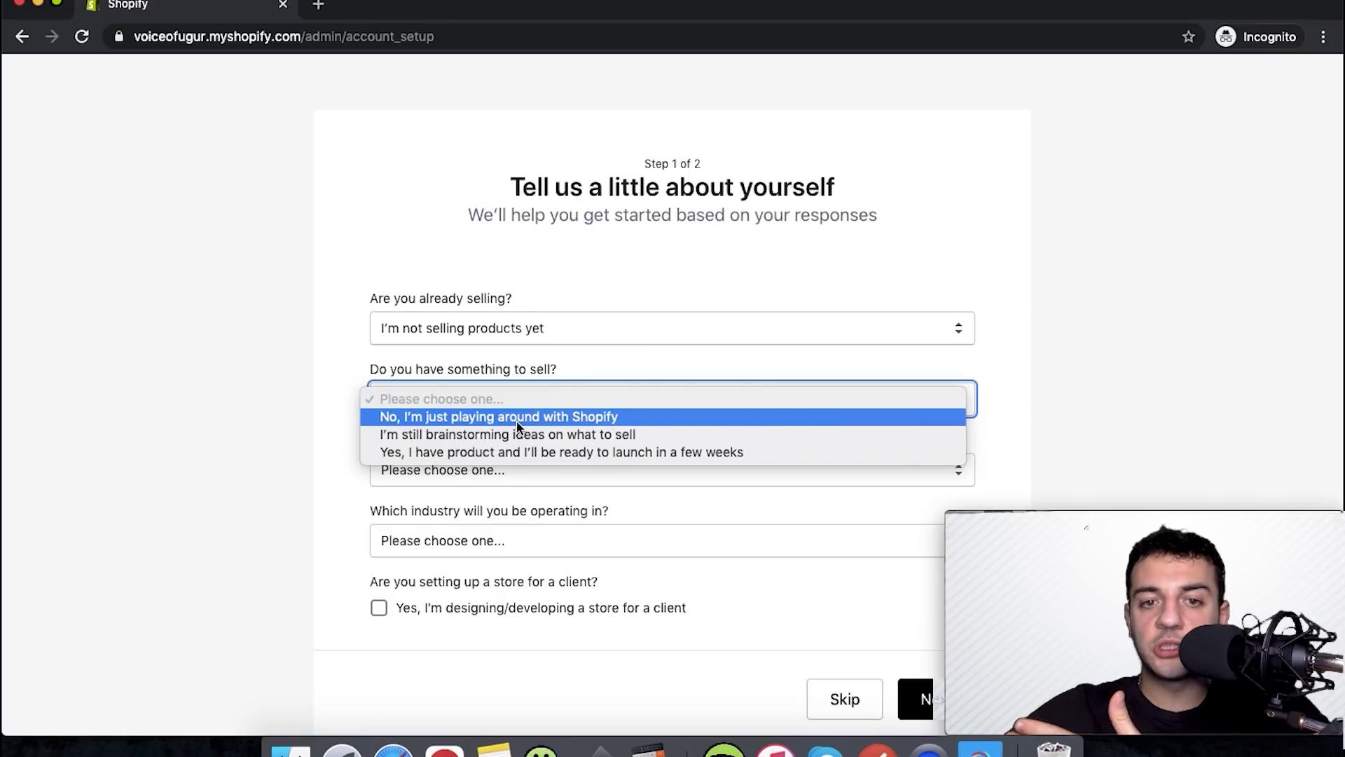
{"action": "left_click", "coordinate": [553, 435]}
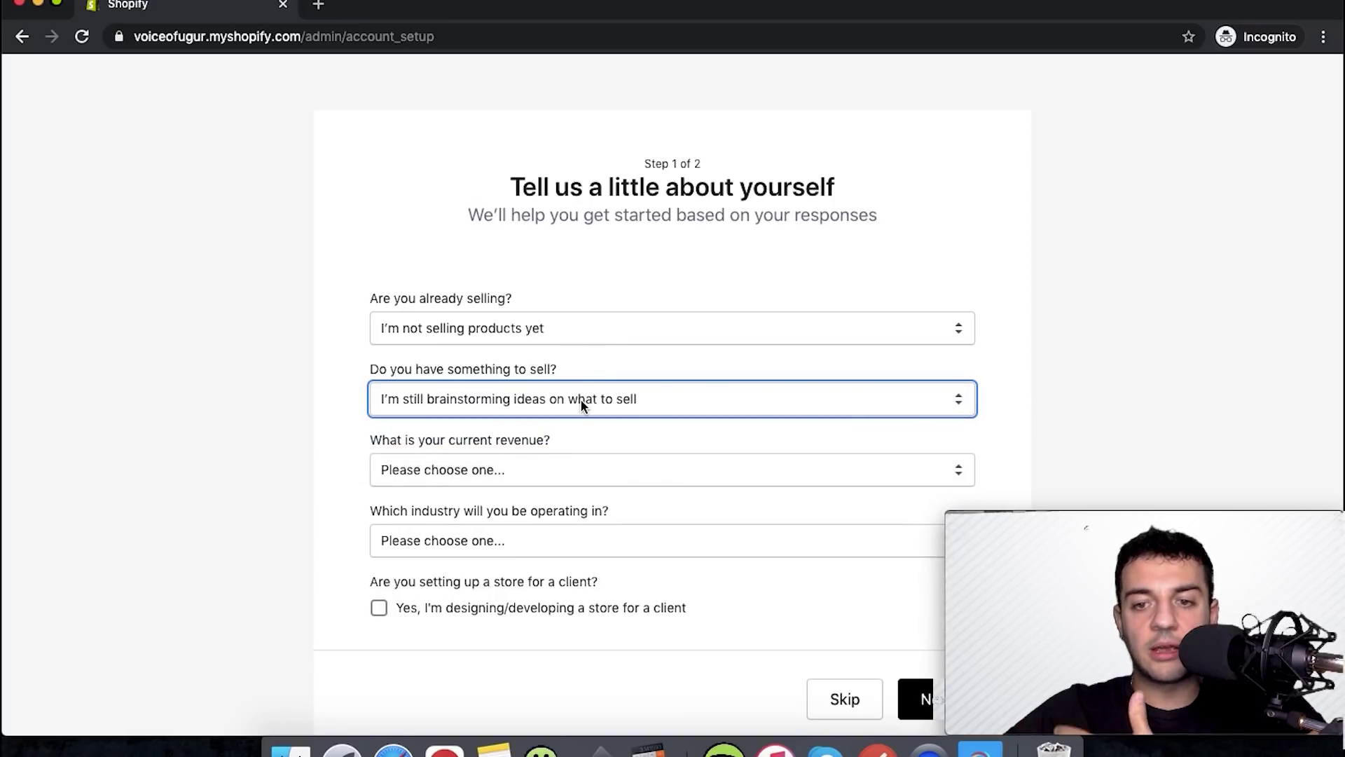
Step: Set current revenue to $0 USD and choose Toys as the store's industry
{"action": "left_click", "coordinate": [590, 473]}
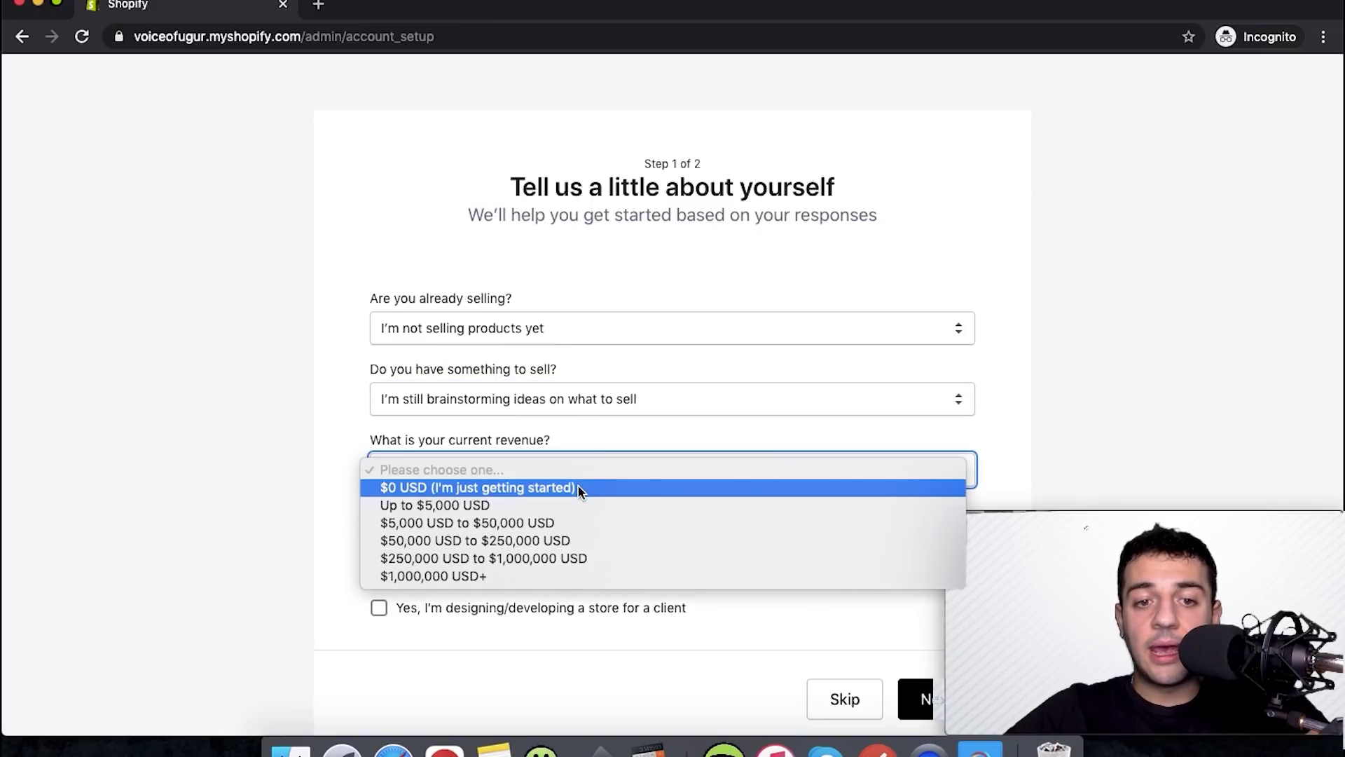
{"action": "left_click", "coordinate": [537, 490]}
{"action": "scroll", "coordinate": [537, 490], "scroll_direction": "down", "scroll_amount": 2}
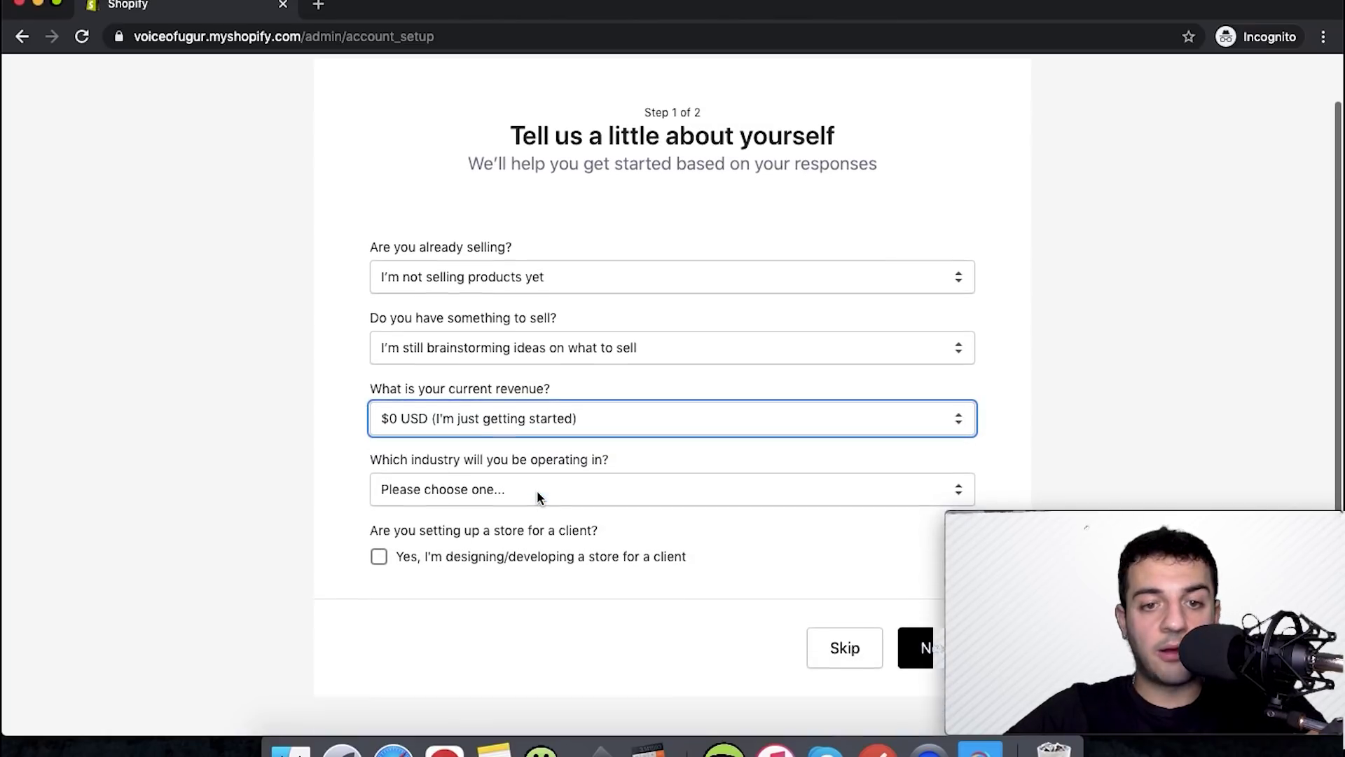
{"action": "left_click", "coordinate": [549, 493]}
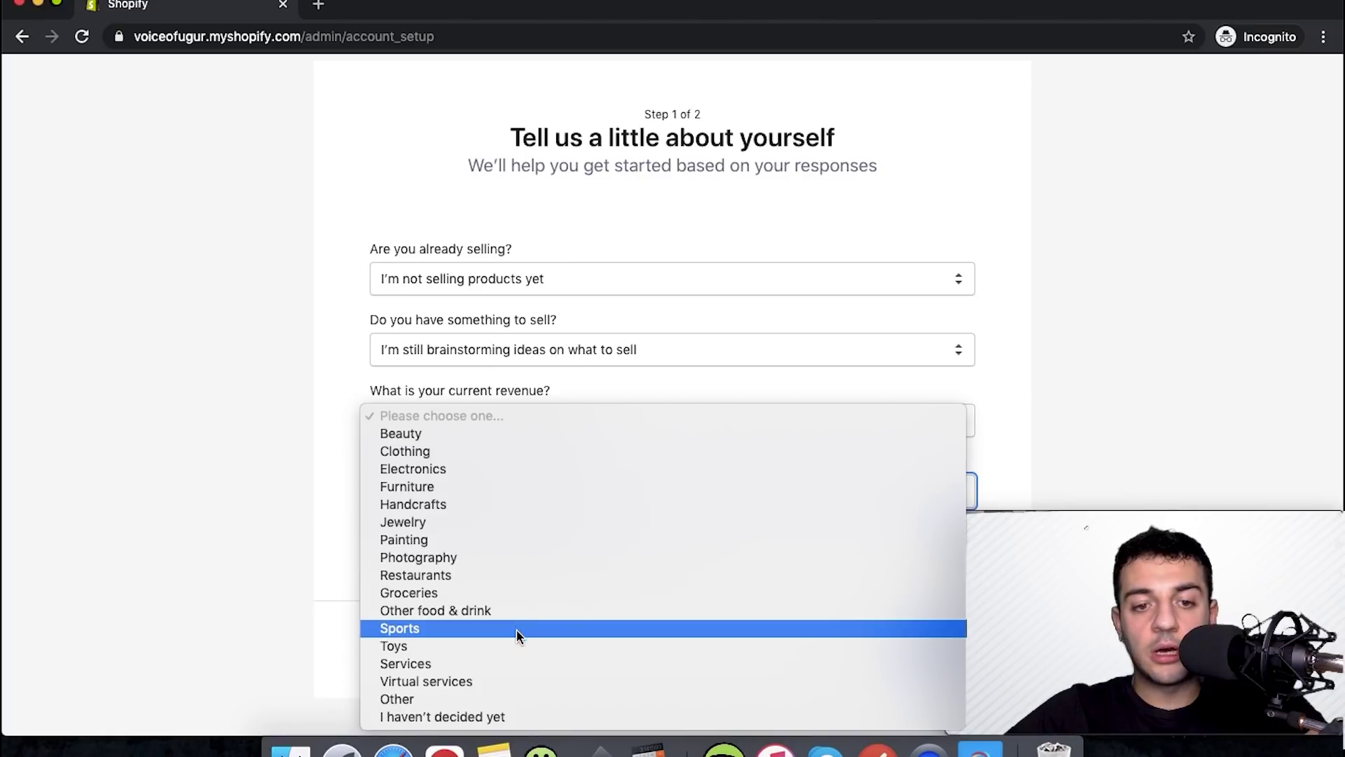
{"action": "left_click", "coordinate": [516, 644]}
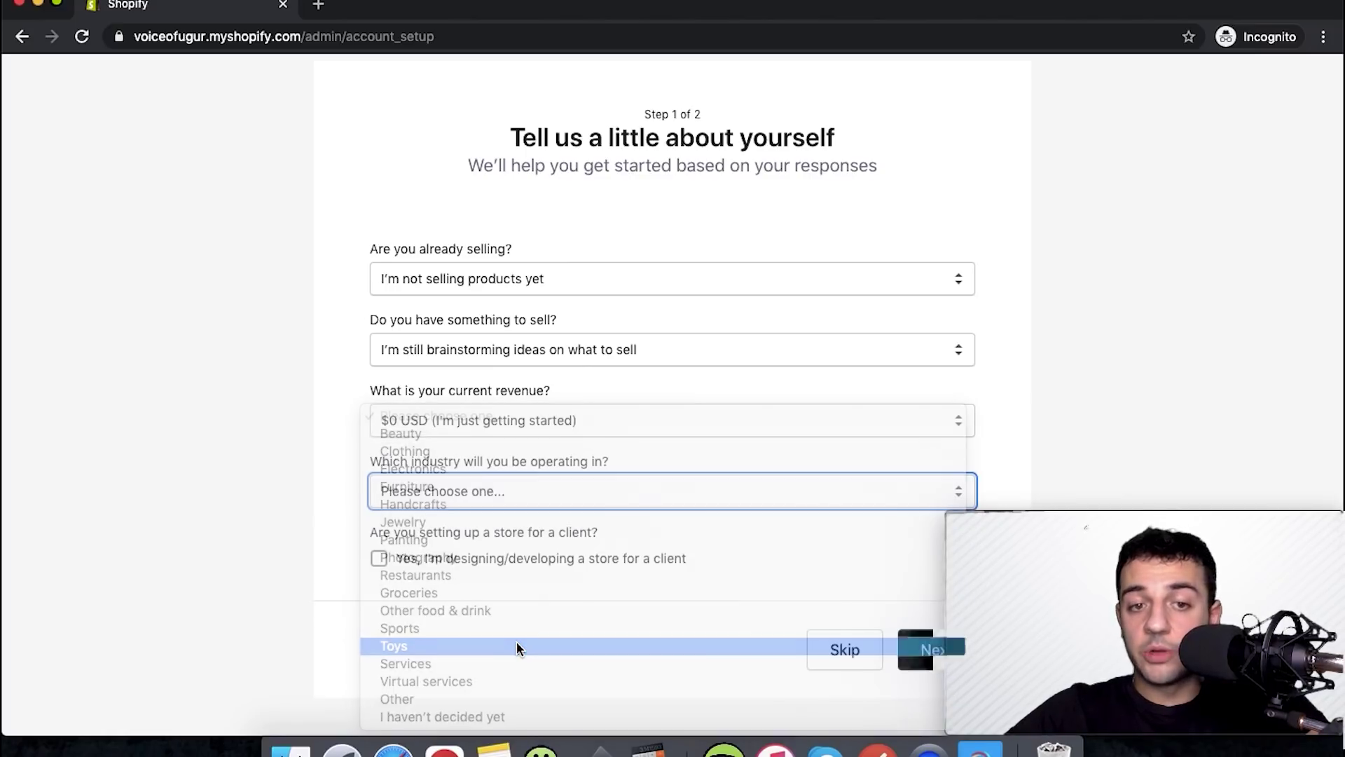
{"action": "scroll", "coordinate": [704, 535], "scroll_direction": "up", "scroll_amount": 2}
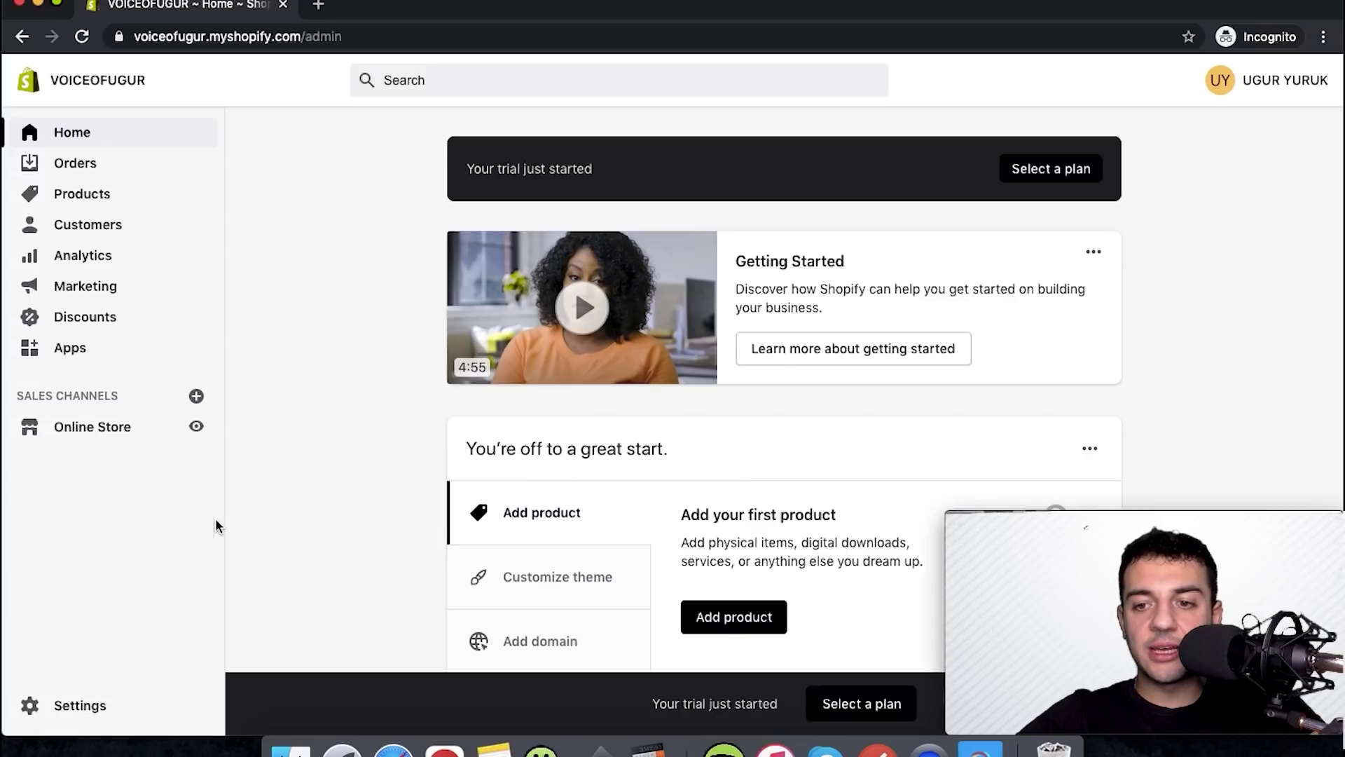
Step: Open Settings > Payments to view the Shopify Payments and PayPal Express Checkout providers
{"action": "left_click", "coordinate": [72, 709]}
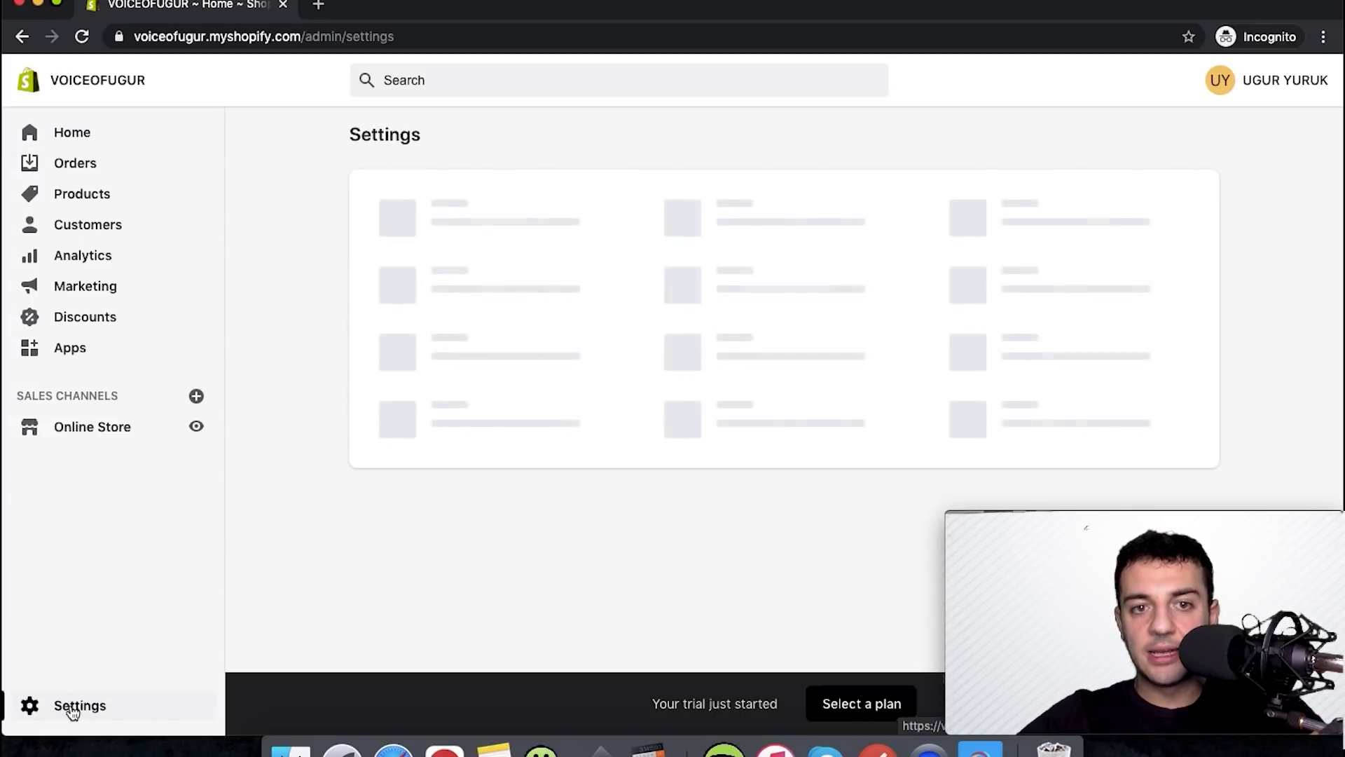
{"action": "left_click", "coordinate": [456, 312]}
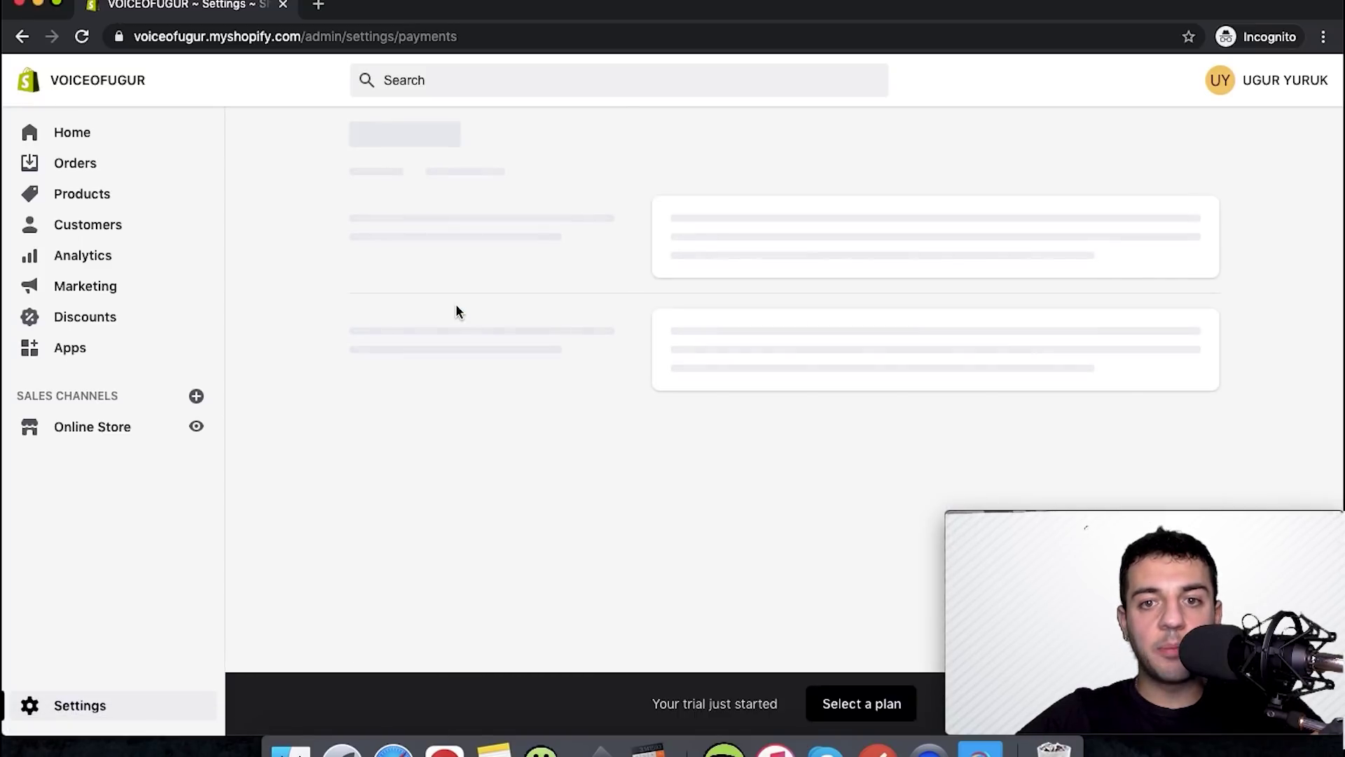
{"action": "scroll", "coordinate": [757, 297], "scroll_direction": "down", "scroll_amount": 1}
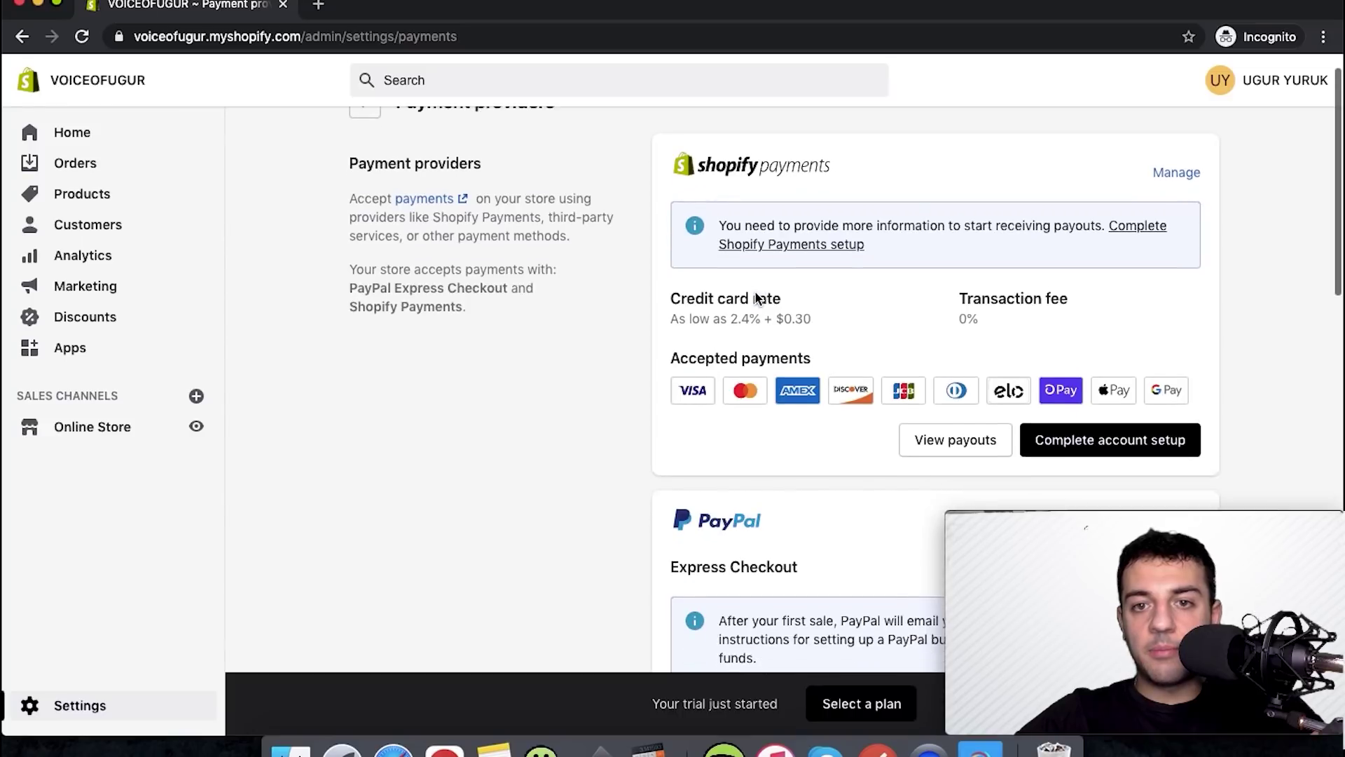
{"action": "scroll", "coordinate": [758, 298], "scroll_direction": "up", "scroll_amount": 1}
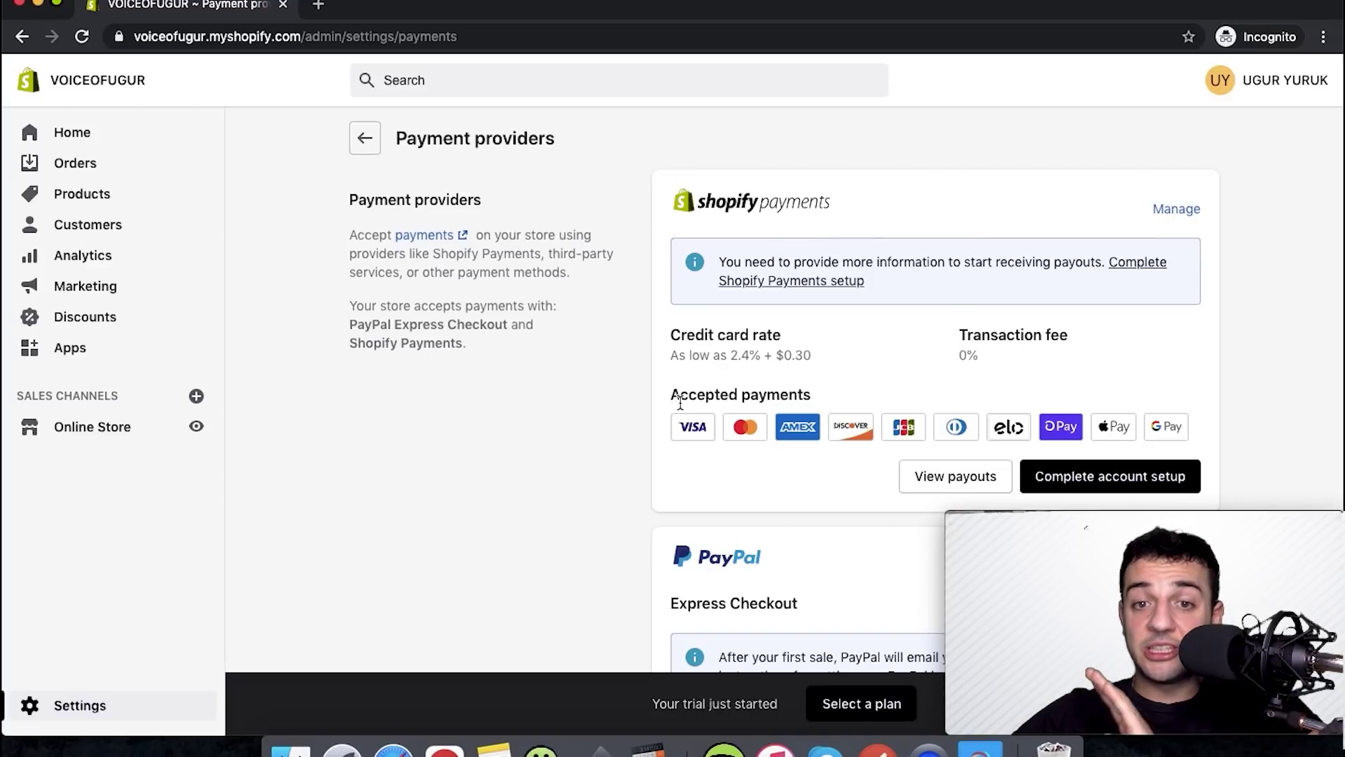
{"action": "scroll", "coordinate": [806, 386], "scroll_direction": "down", "scroll_amount": 1}
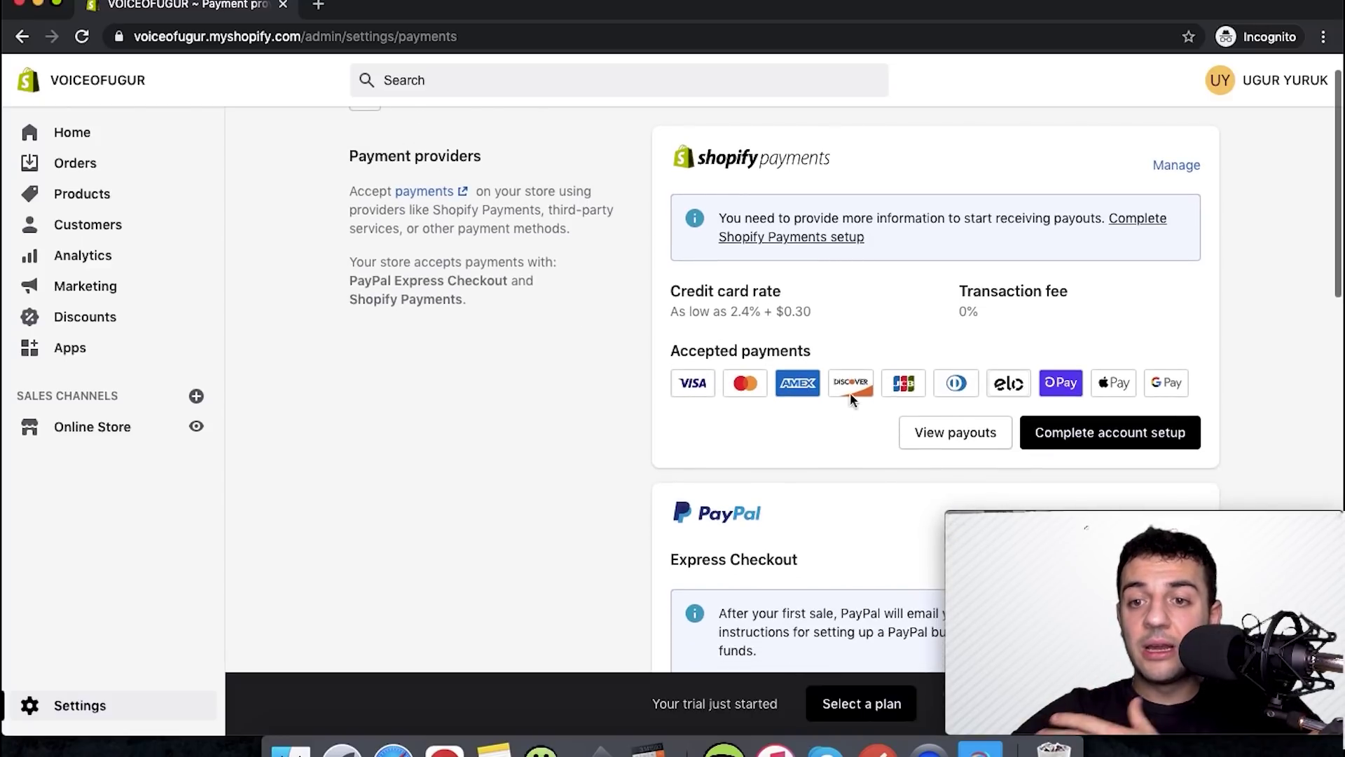
{"action": "left_click", "coordinate": [953, 431]}
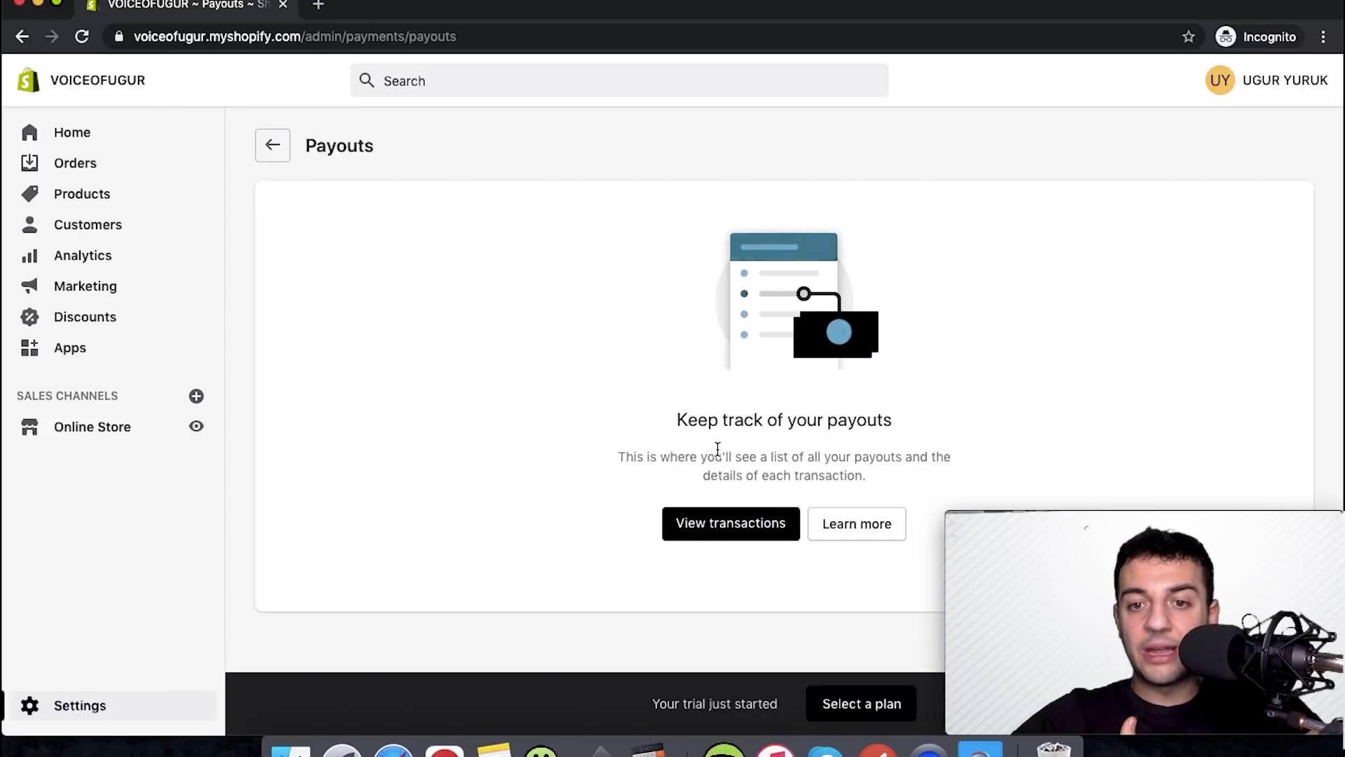
{"action": "left_click", "coordinate": [274, 158]}
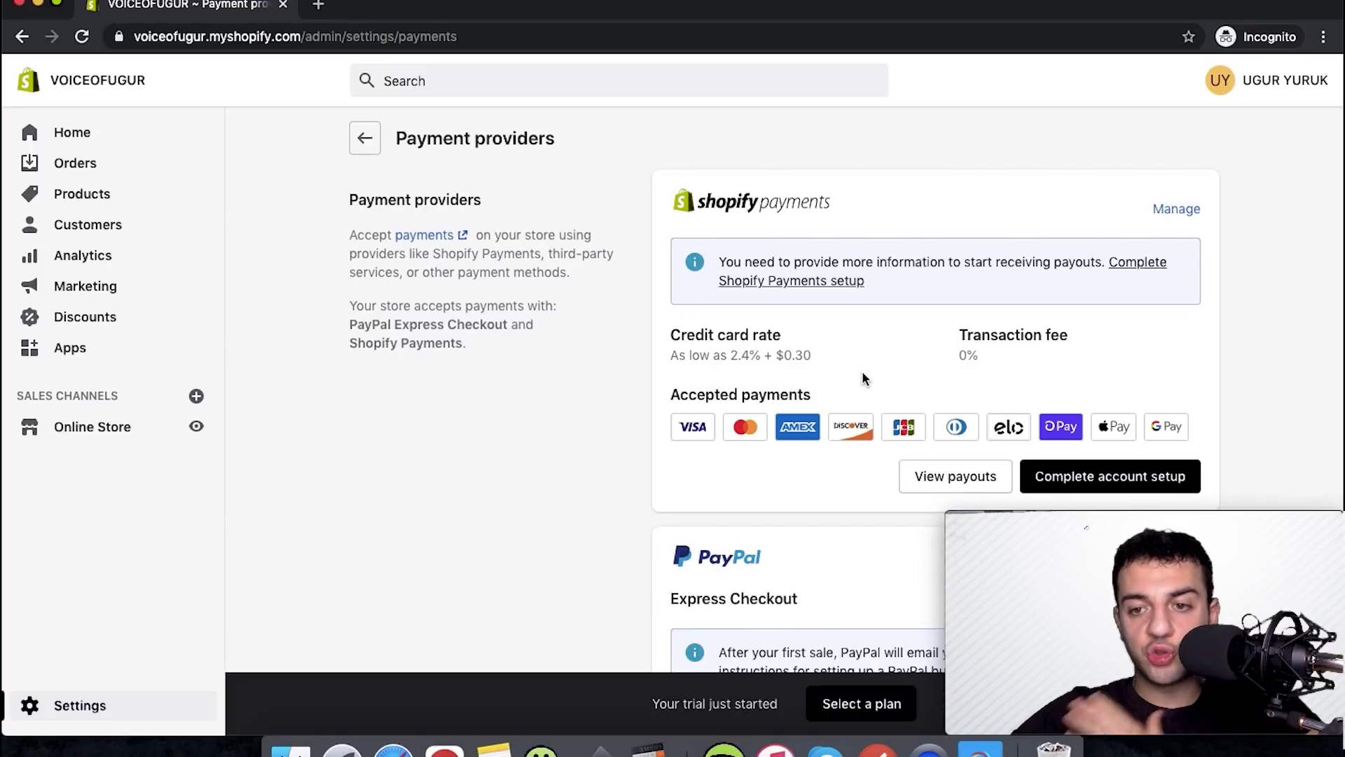
Step: Scroll down to the Payment capture section with automatic capture selected
{"action": "scroll", "coordinate": [863, 373], "scroll_direction": "down", "scroll_amount": 1}
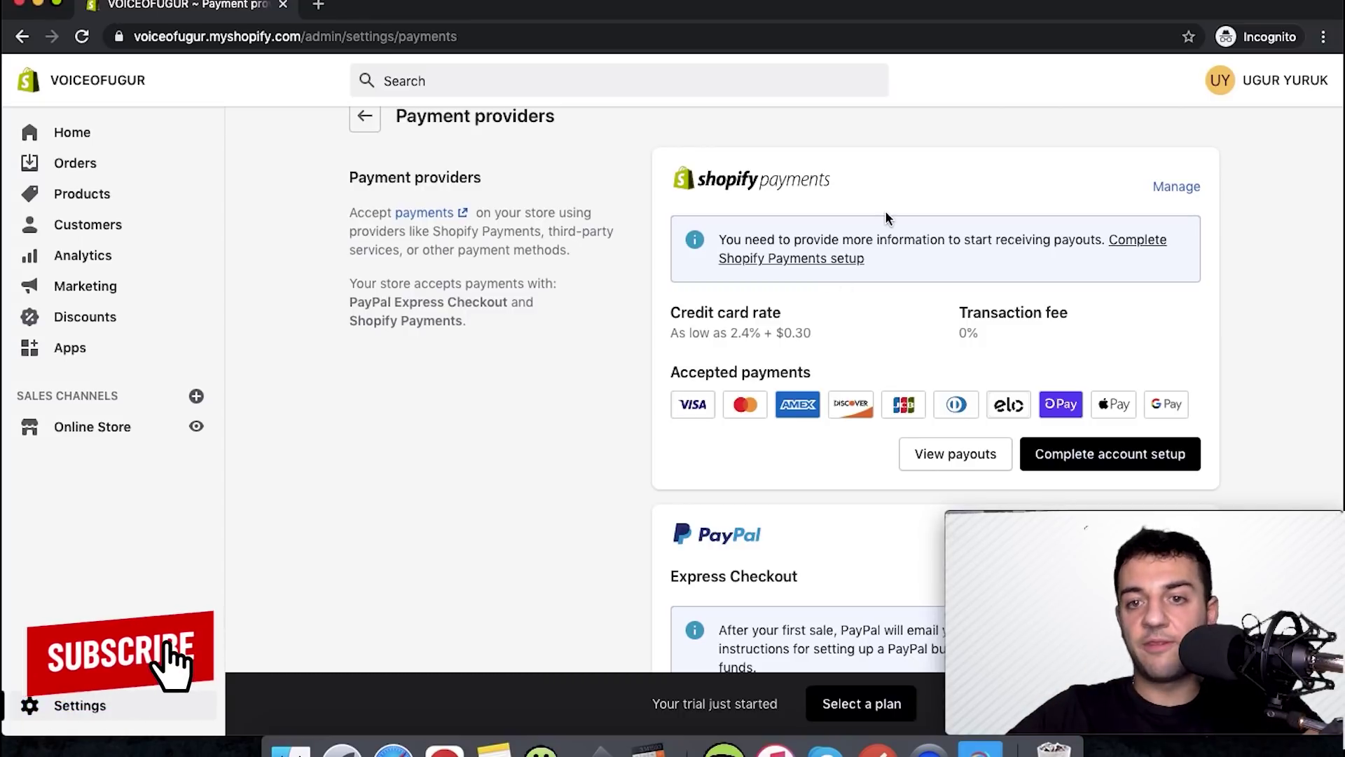
{"action": "scroll", "coordinate": [454, 375], "scroll_direction": "down", "scroll_amount": 10}
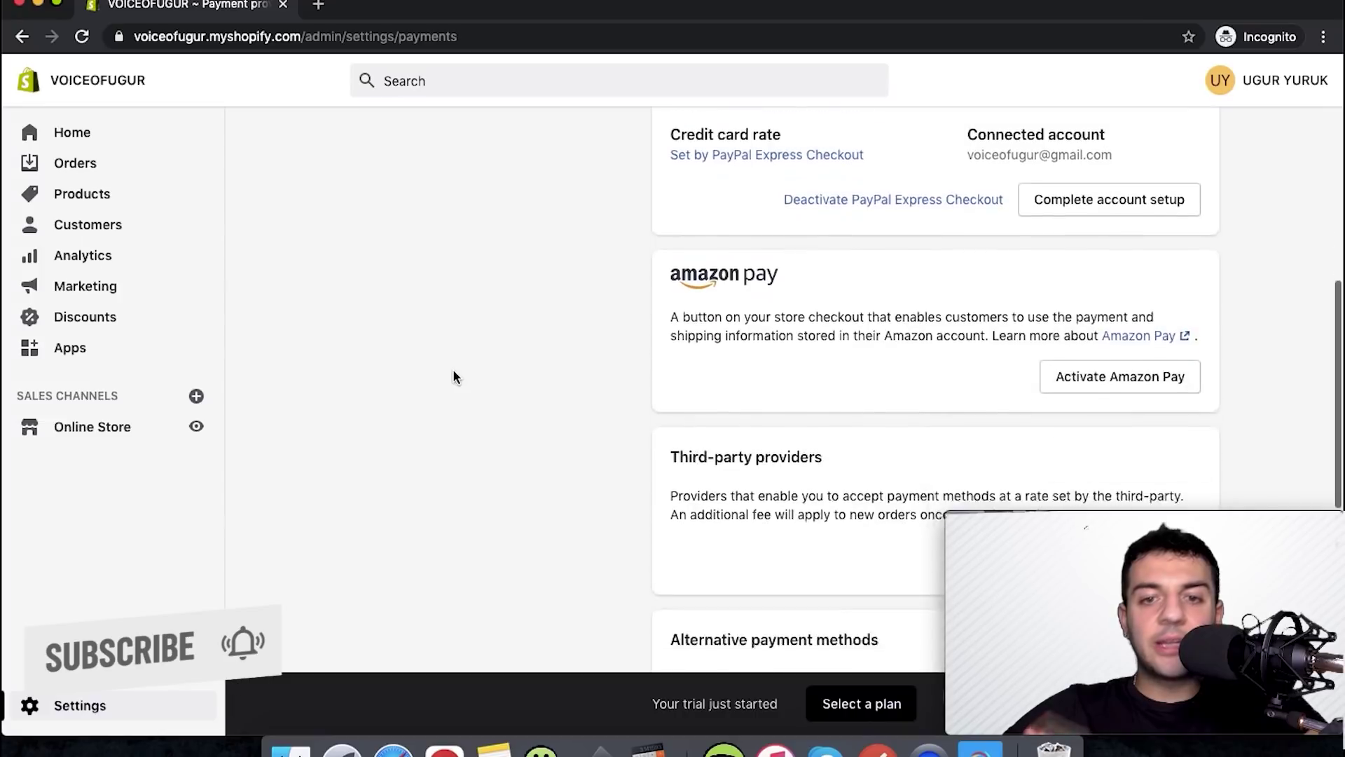
{"action": "scroll", "coordinate": [453, 370], "scroll_direction": "down", "scroll_amount": 10}
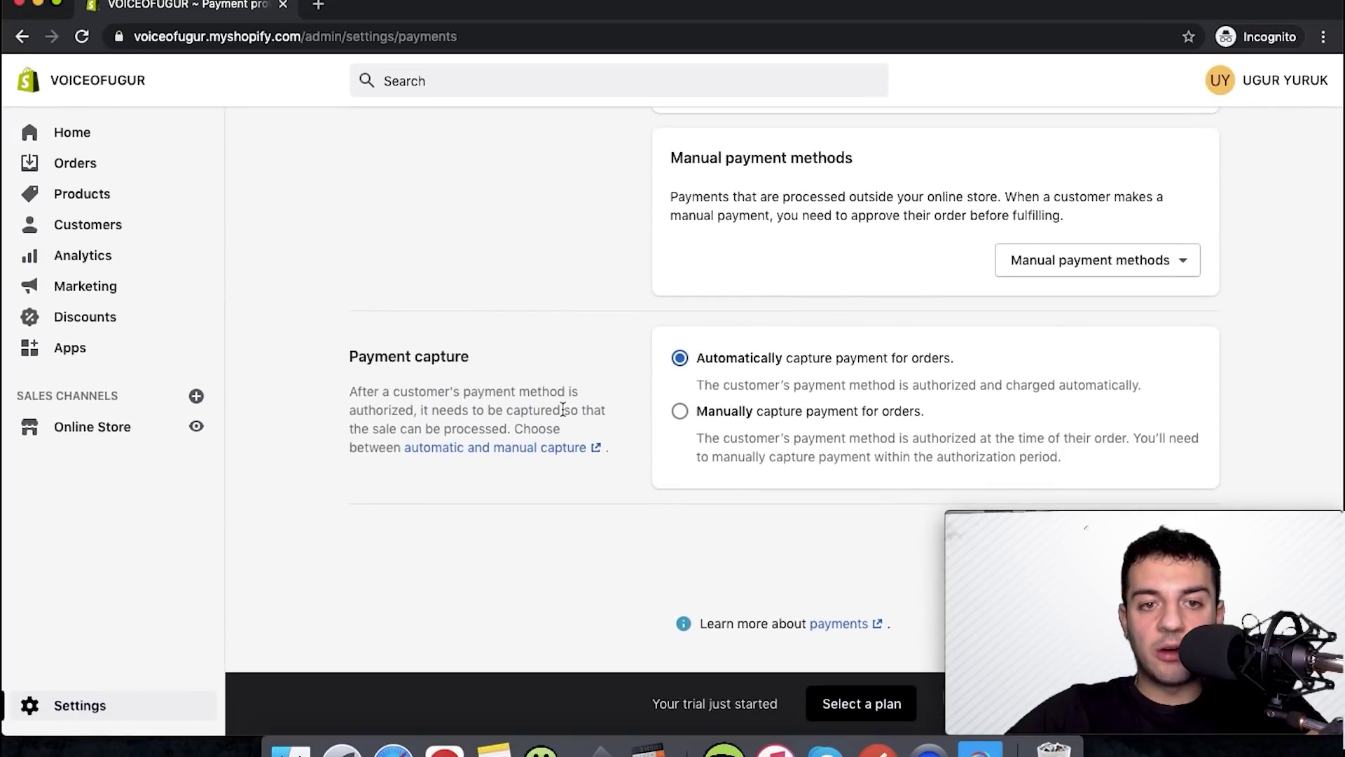
Step: Switch payment capture to manual and back to automatic, then begin Shopify Payments account setup
{"action": "left_click", "coordinate": [680, 412]}
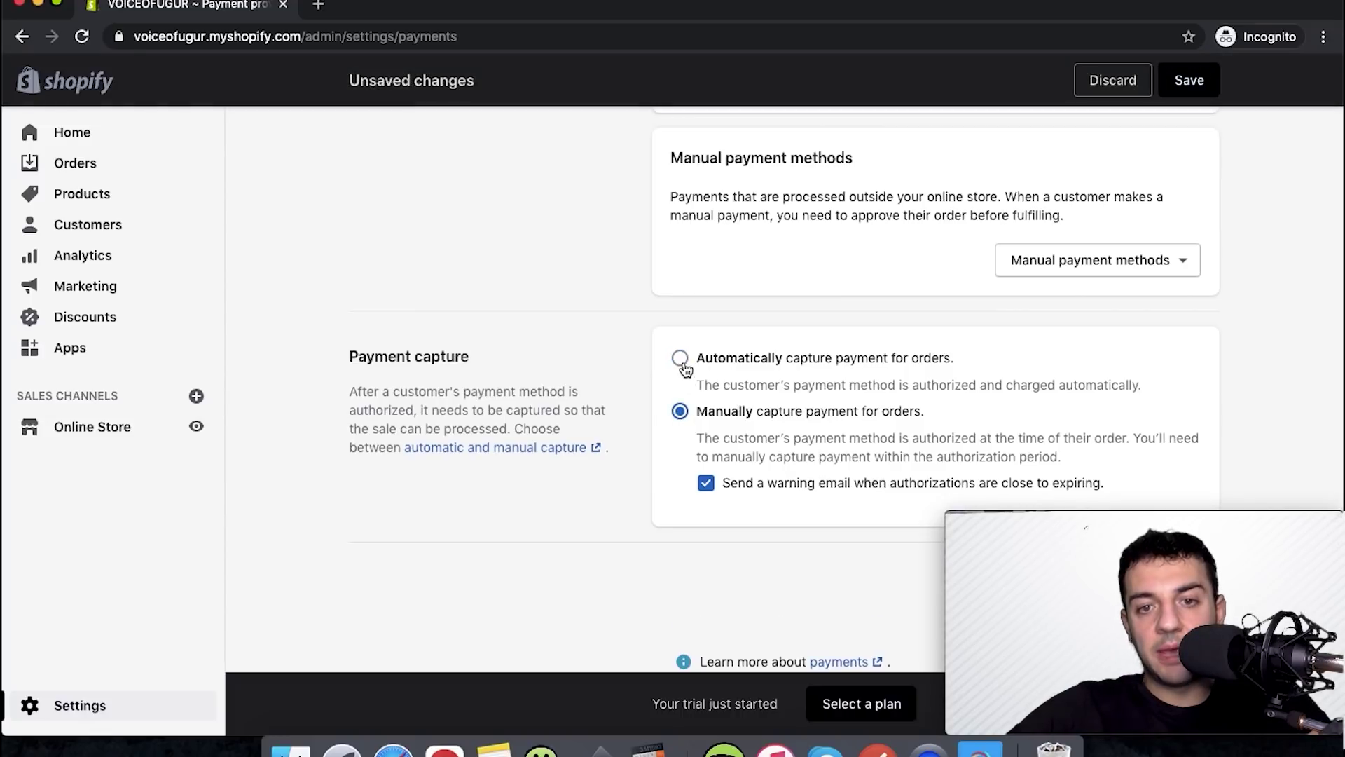
{"action": "left_click", "coordinate": [682, 361]}
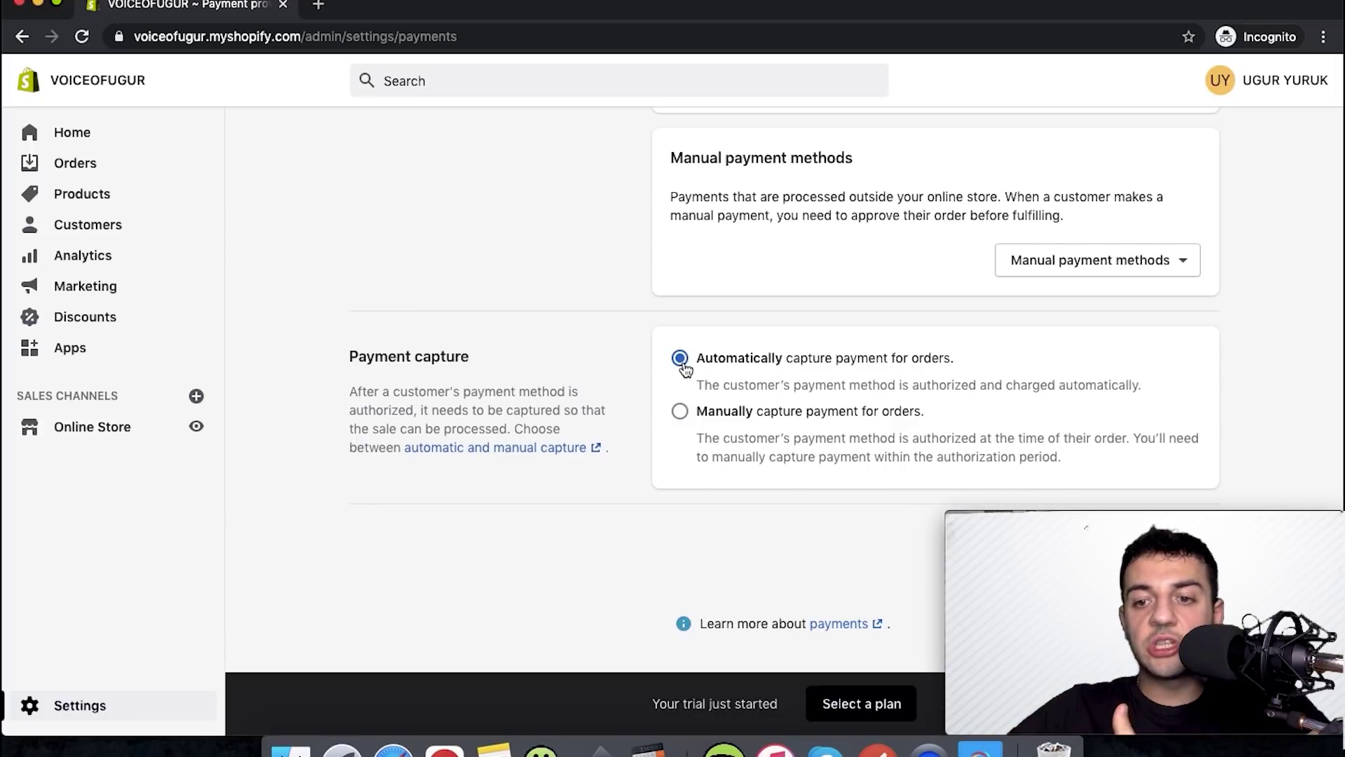
{"action": "scroll", "coordinate": [686, 365], "scroll_direction": "up", "scroll_amount": 15}
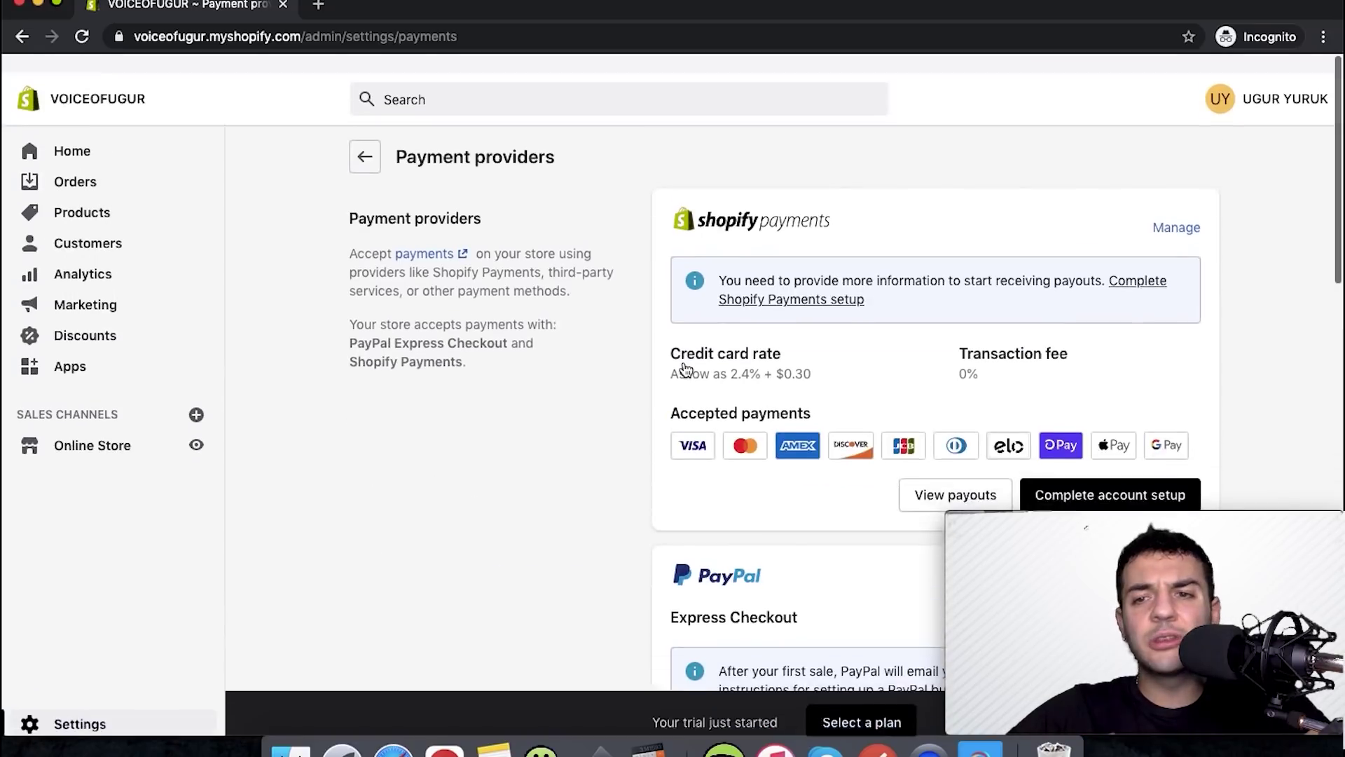
{"action": "scroll", "coordinate": [686, 361], "scroll_direction": "down", "scroll_amount": 3}
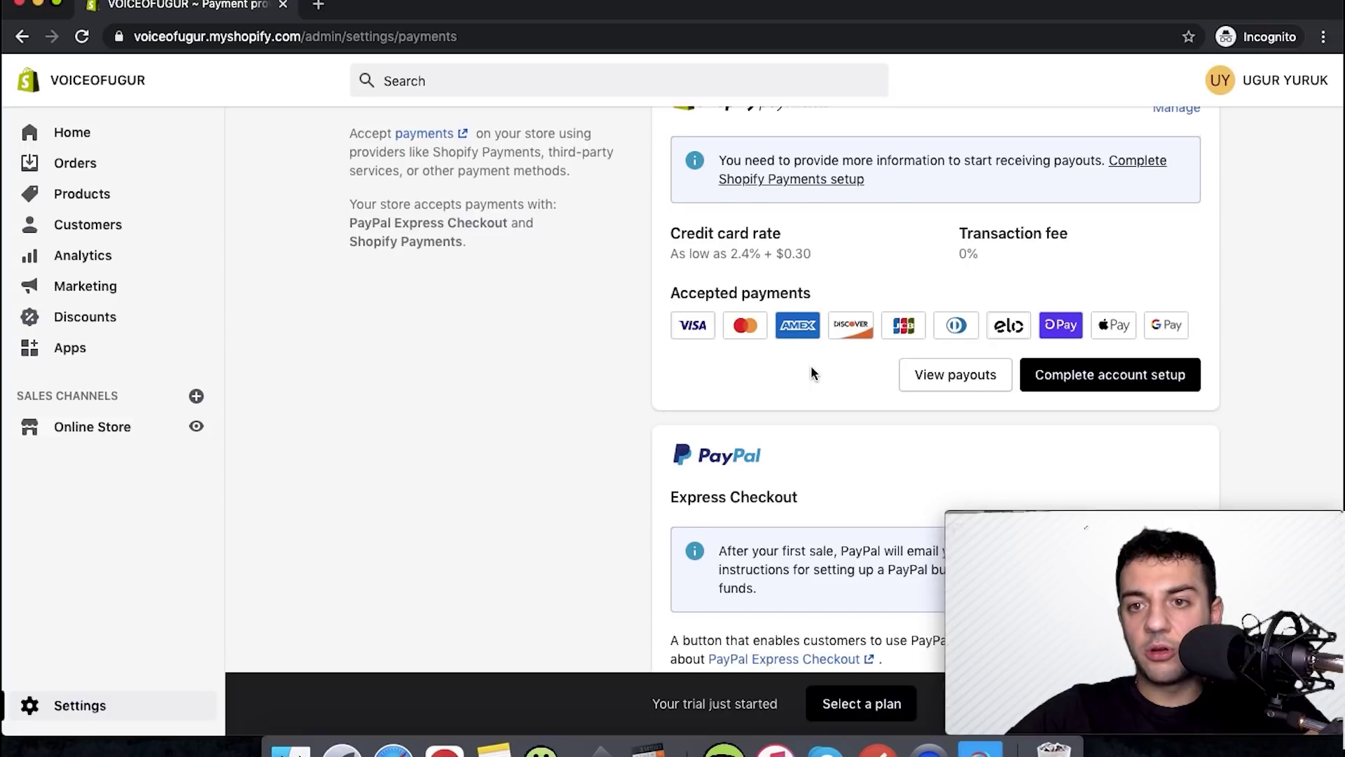
{"action": "scroll", "coordinate": [812, 371], "scroll_direction": "down", "scroll_amount": 1}
{"action": "scroll", "coordinate": [812, 371], "scroll_direction": "up", "scroll_amount": 3}
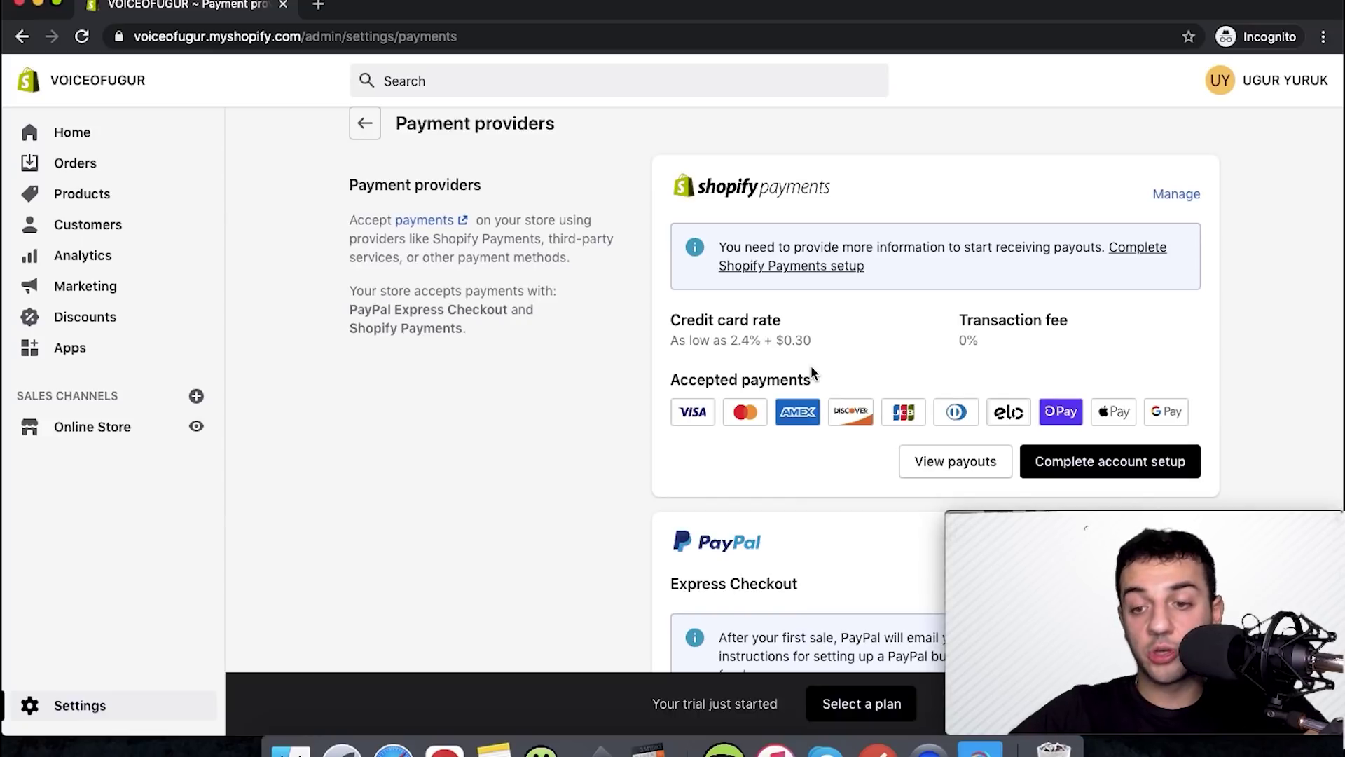
{"action": "left_click", "coordinate": [1051, 459]}
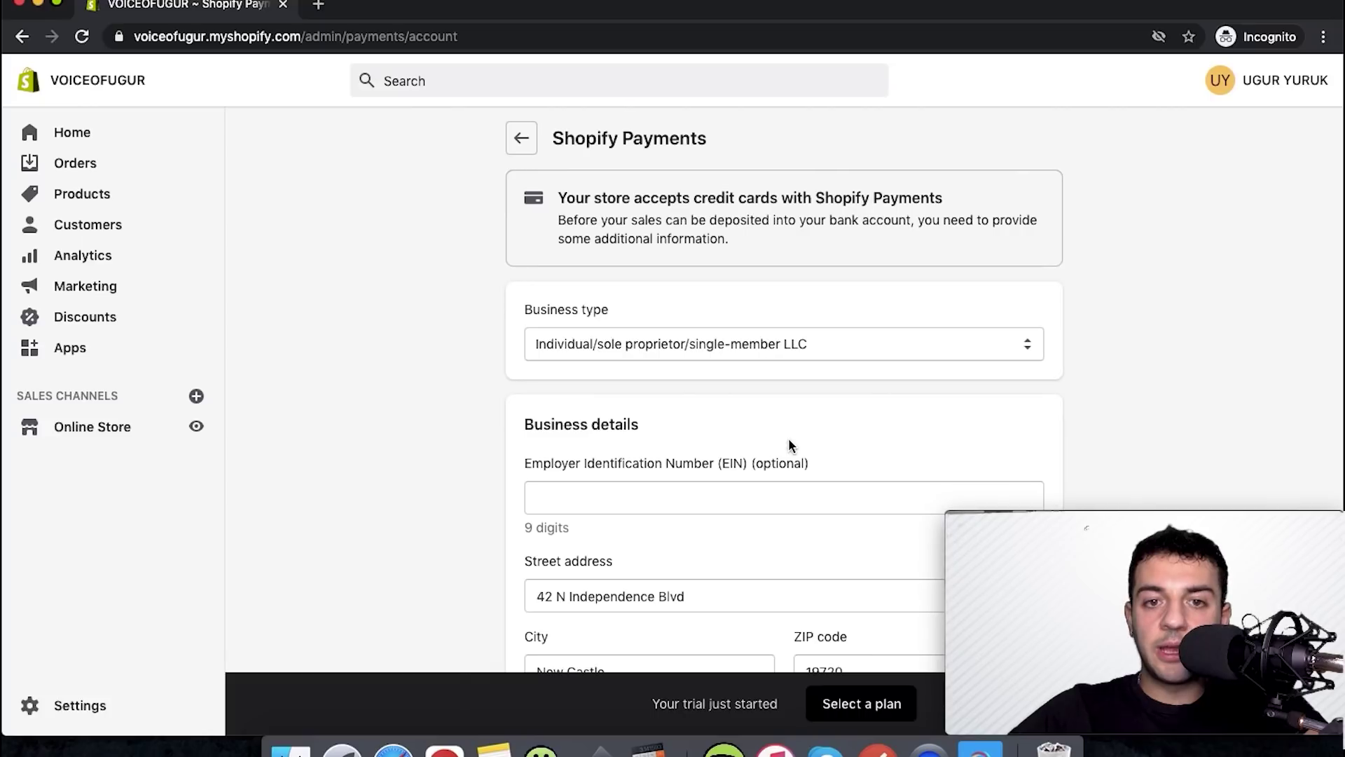
Step: Keep Individual/sole proprietor/single-member LLC as the business type and scroll to Personal details
{"action": "scroll", "coordinate": [788, 443], "scroll_direction": "down", "scroll_amount": 4}
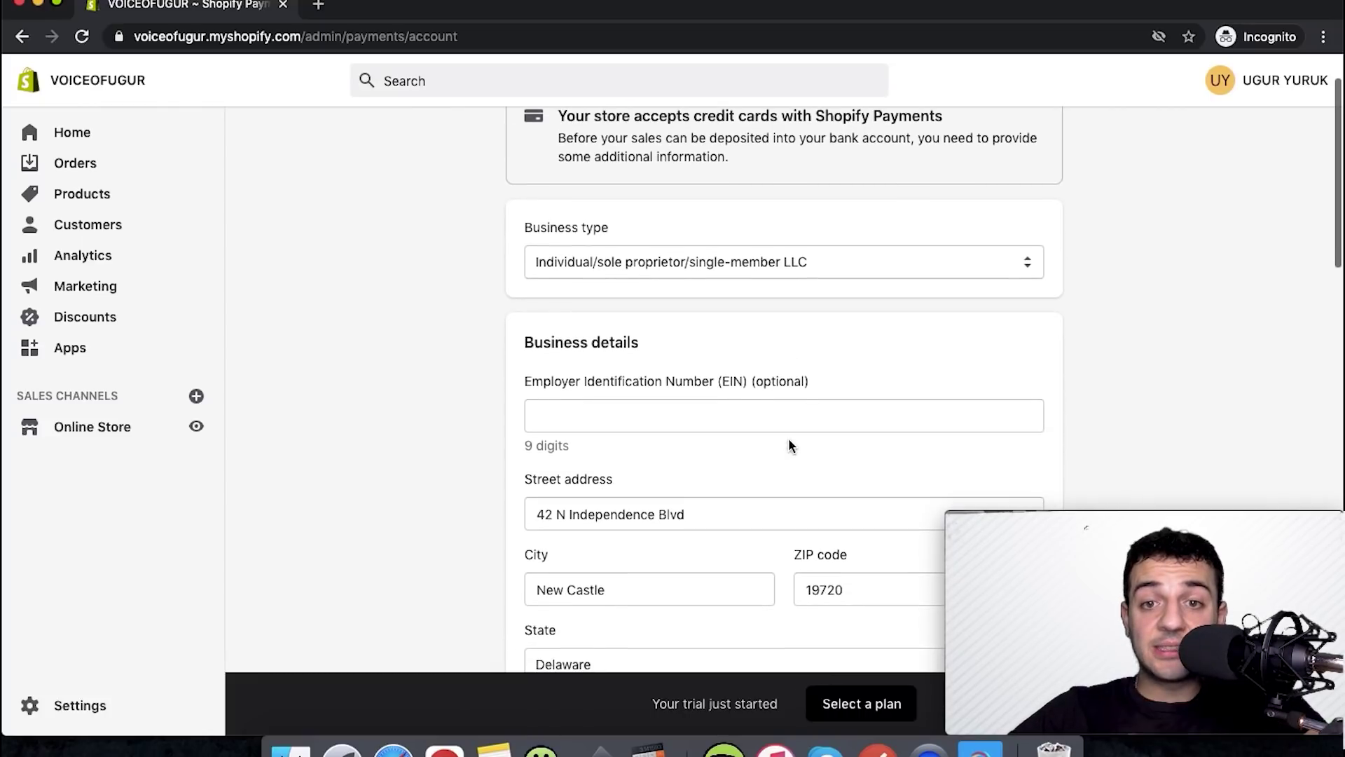
{"action": "scroll", "coordinate": [789, 440], "scroll_direction": "up", "scroll_amount": 4}
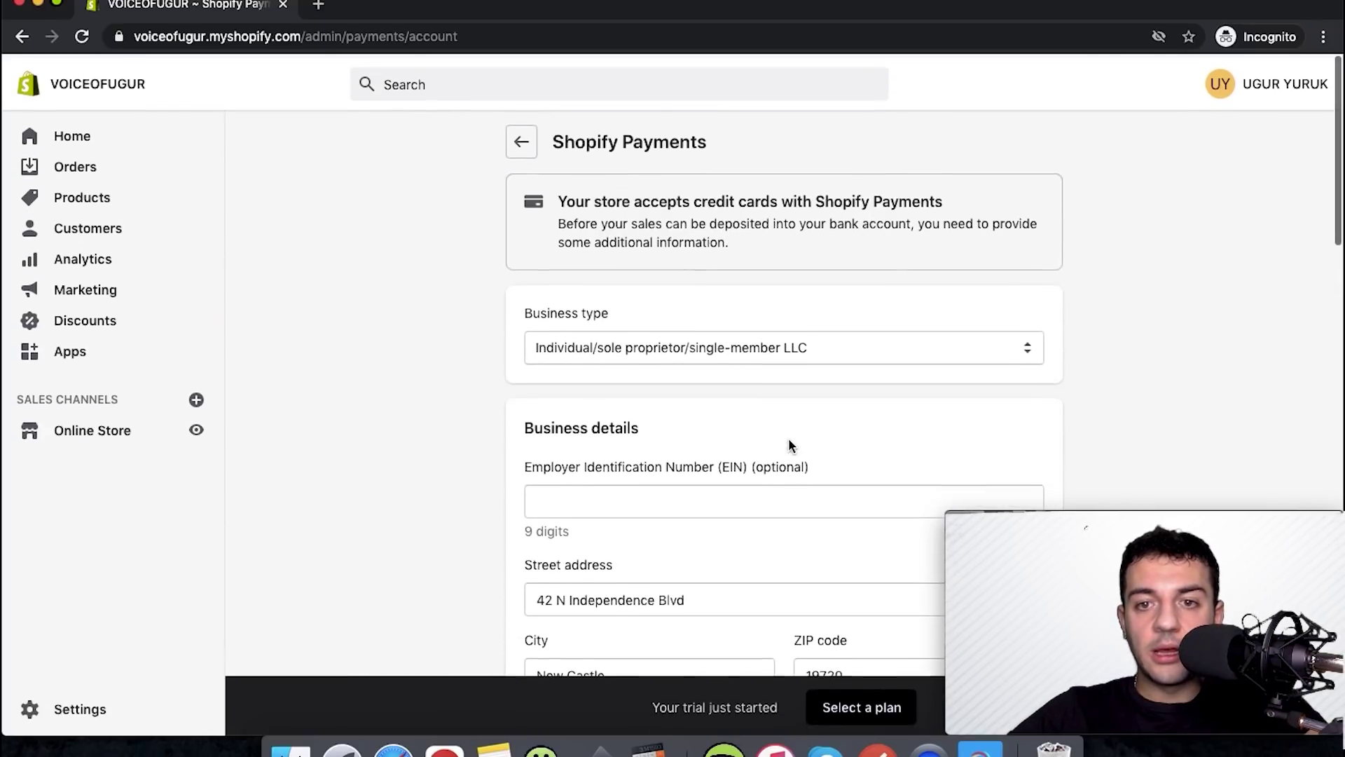
{"action": "scroll", "coordinate": [789, 440], "scroll_direction": "down", "scroll_amount": 3}
{"action": "scroll", "coordinate": [788, 445], "scroll_direction": "up", "scroll_amount": 2}
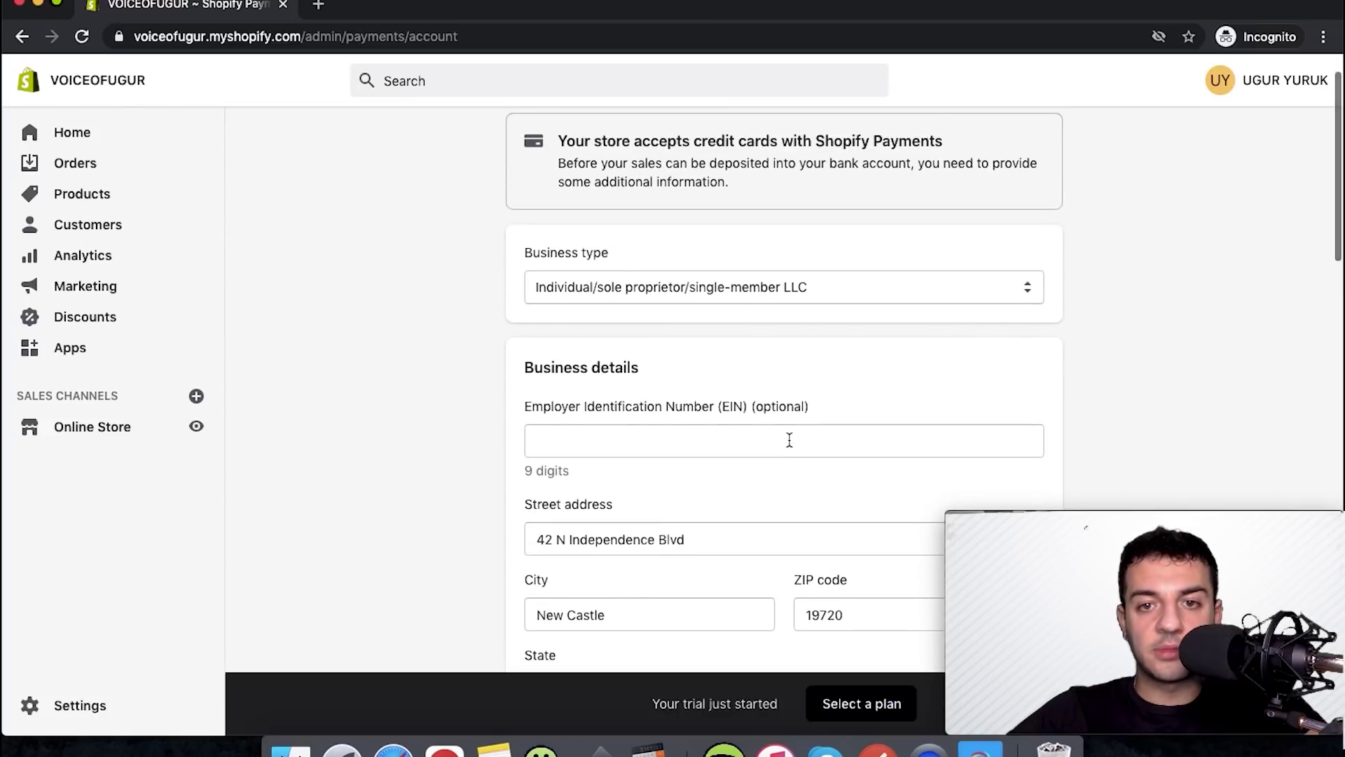
{"action": "left_click", "coordinate": [900, 299]}
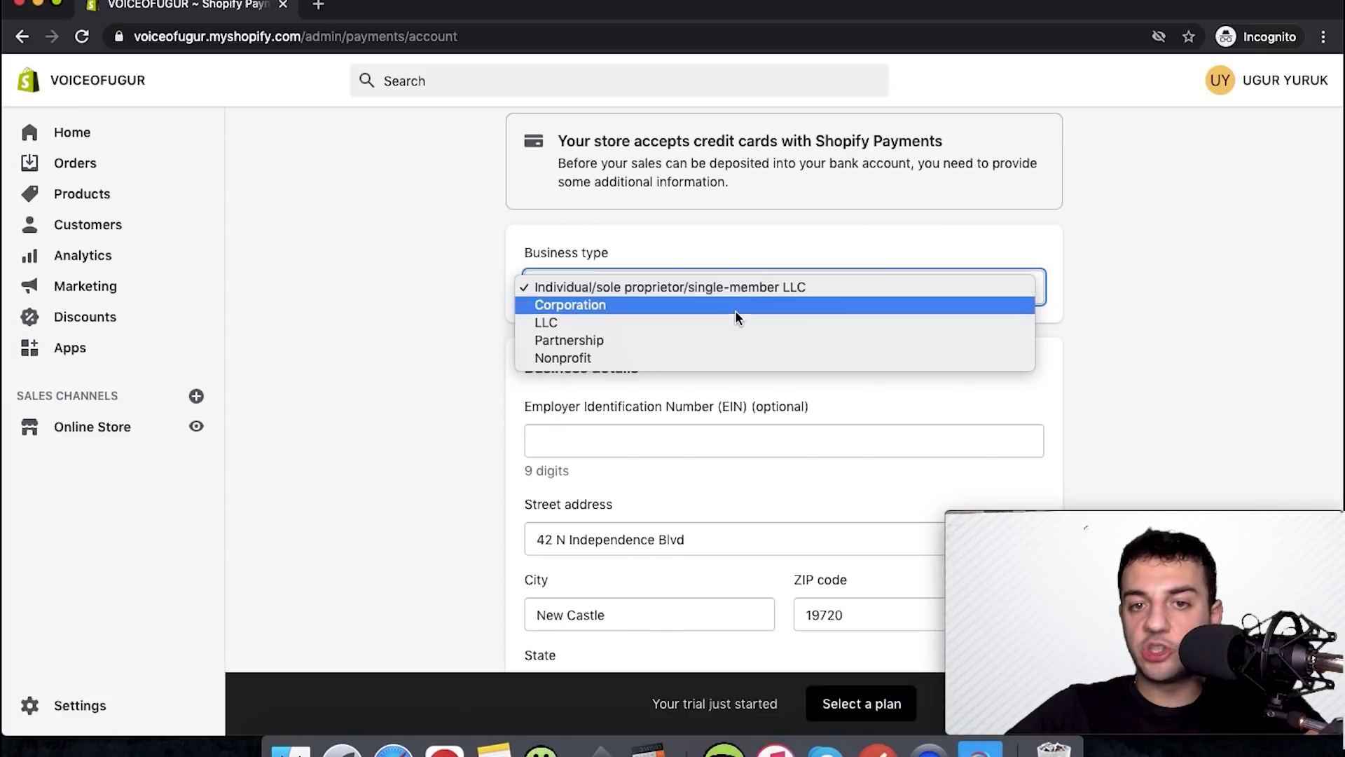
{"action": "left_click", "coordinate": [751, 292]}
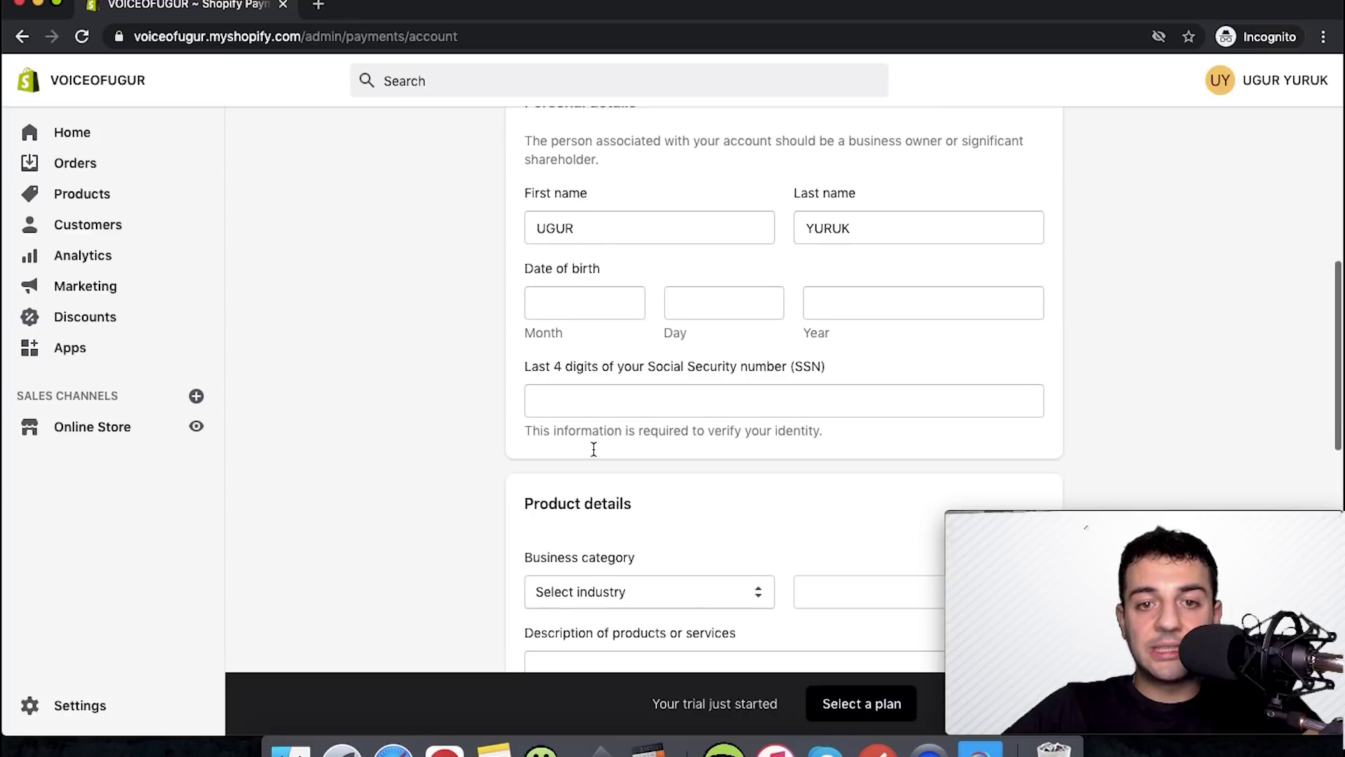
{"action": "scroll", "coordinate": [593, 449], "scroll_direction": "down", "scroll_amount": 1}
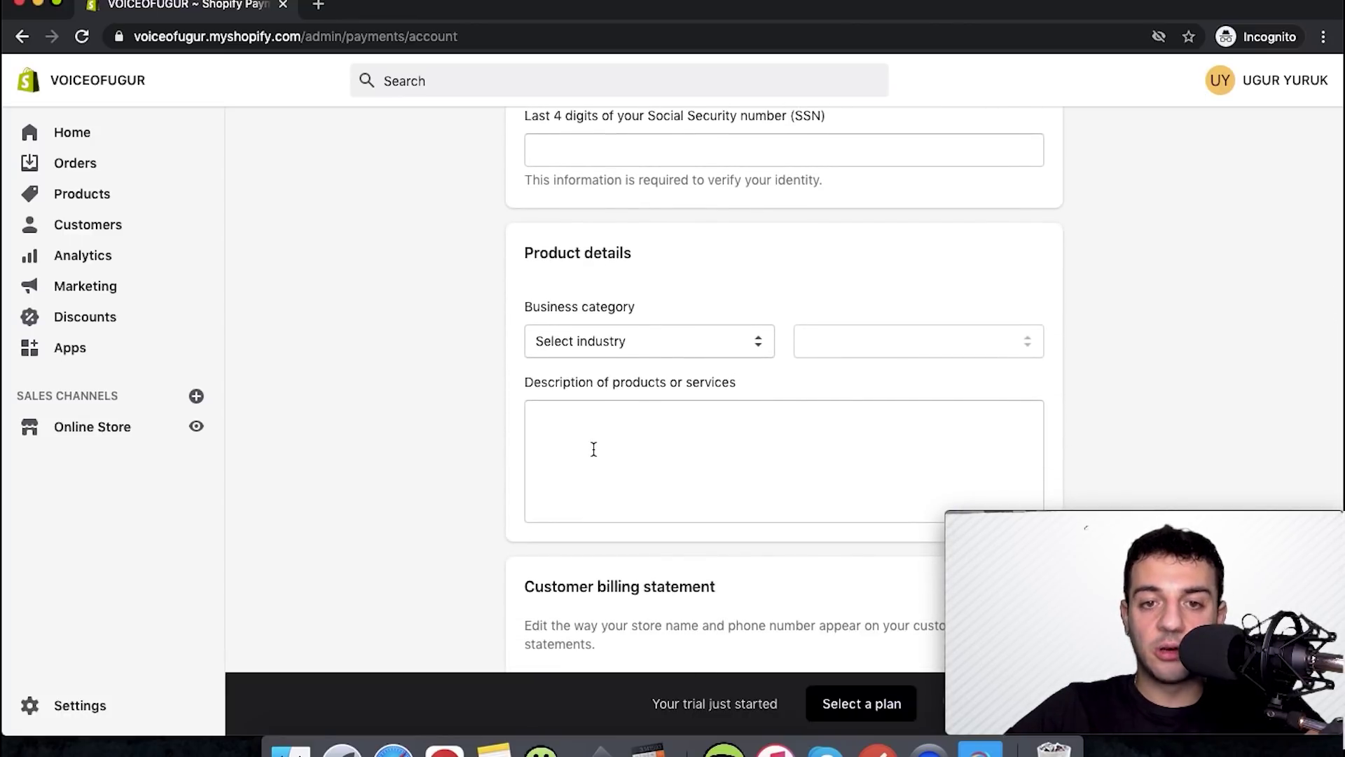
Step: Leave business category unset and describe products as 'We are online retailer of toys brand XXx'
{"action": "left_click", "coordinate": [692, 343]}
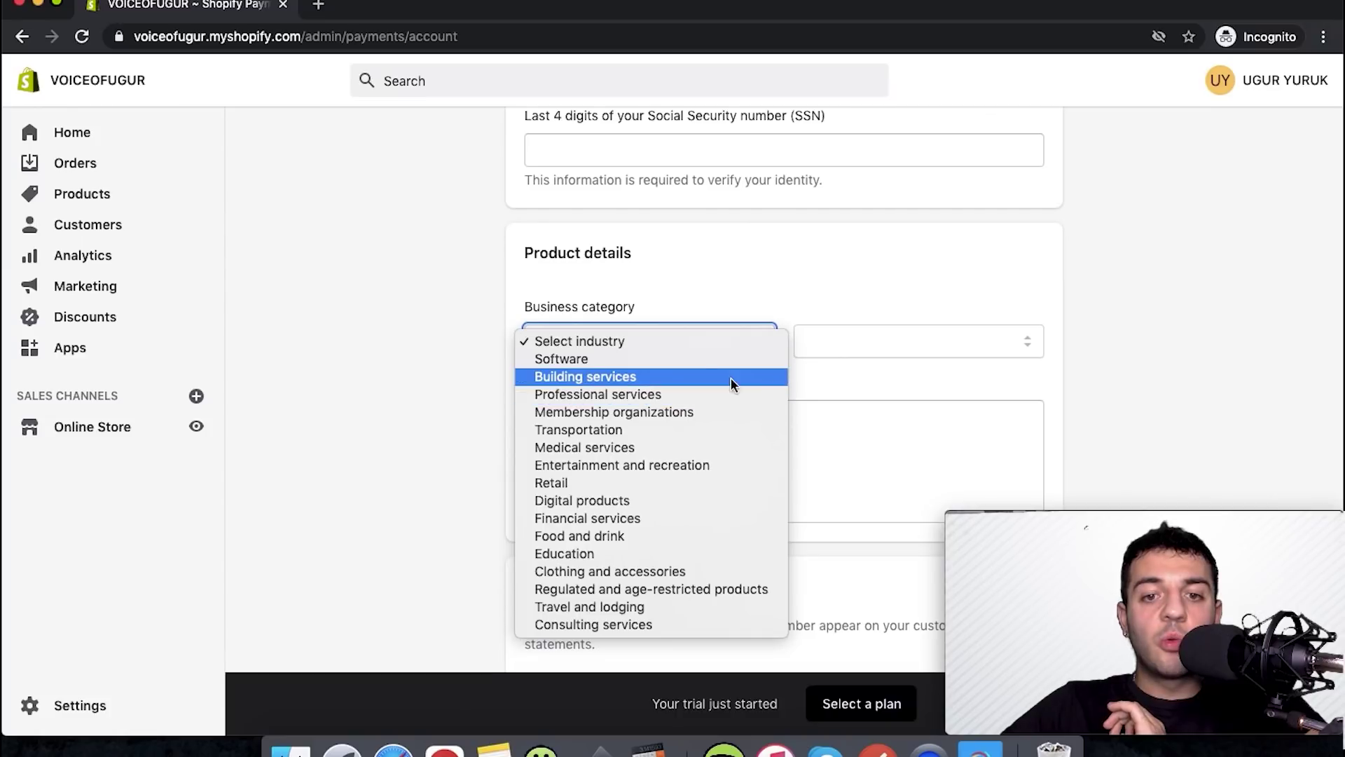
{"action": "left_click", "coordinate": [884, 442]}
{"action": "left_click", "coordinate": [774, 433]}
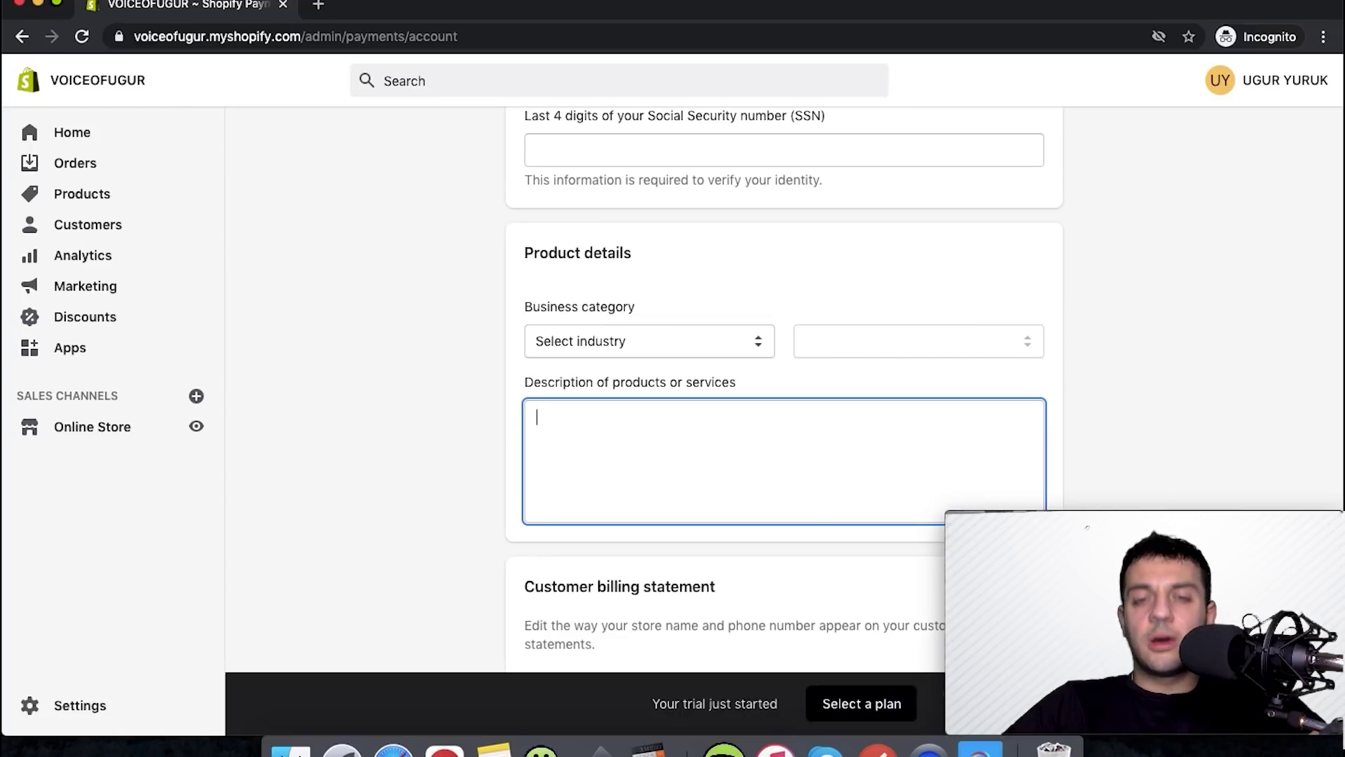
{"action": "type", "text": "W"}
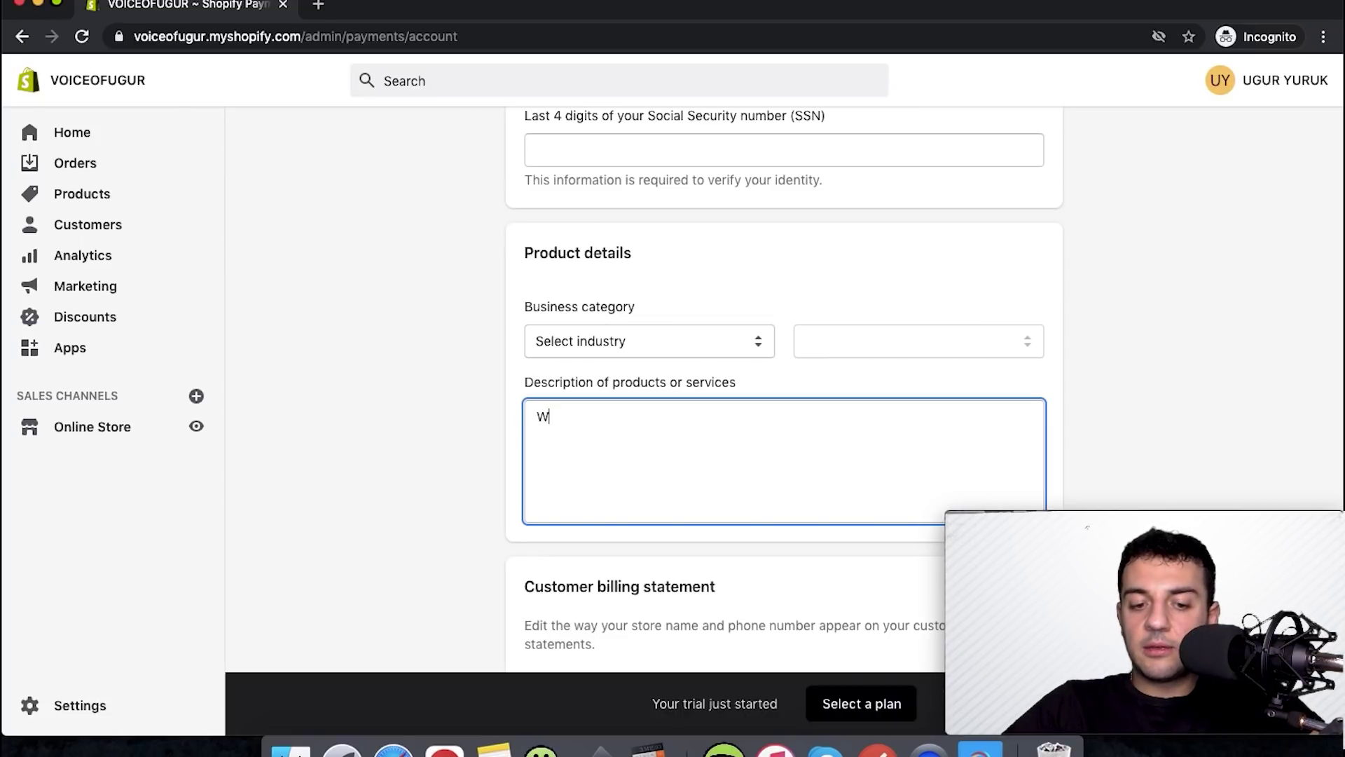
{"action": "type", "text": "e are online r"}
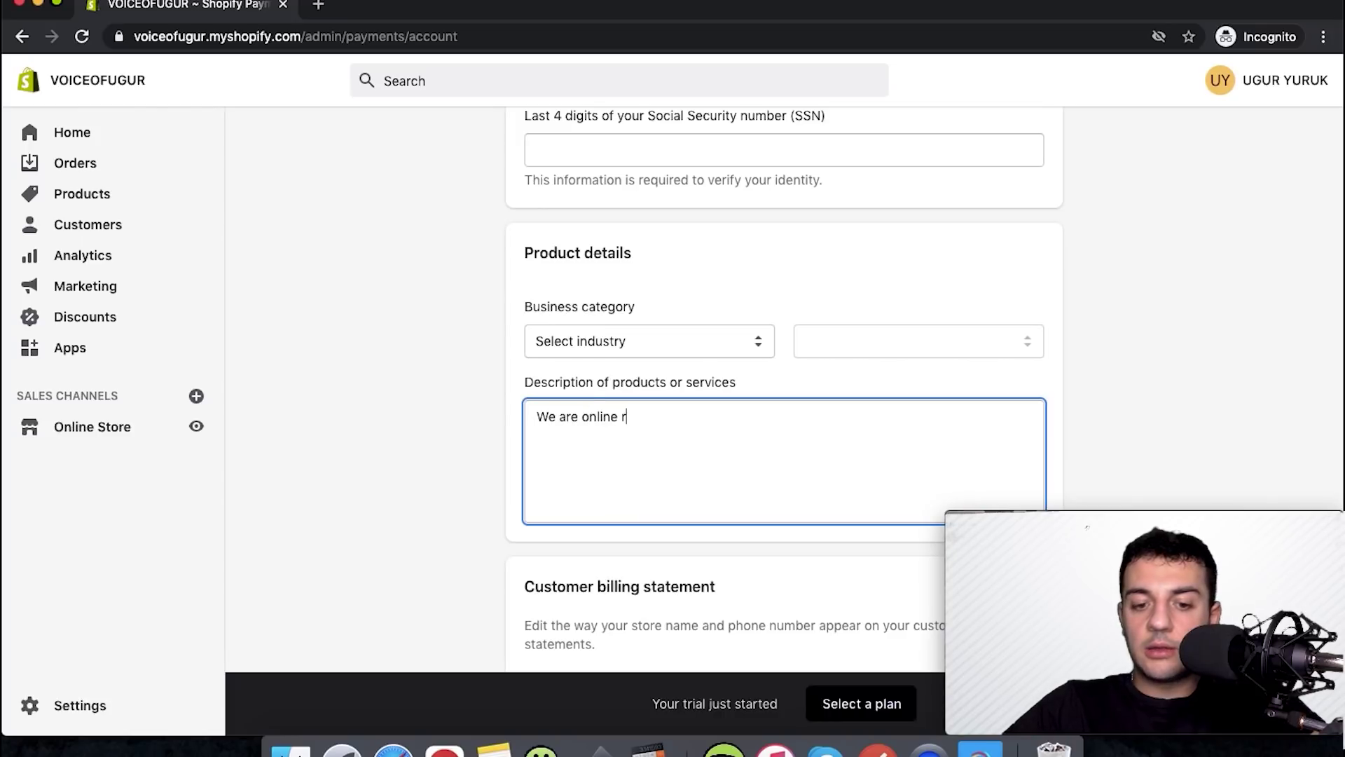
{"action": "type", "text": "etailer of "}
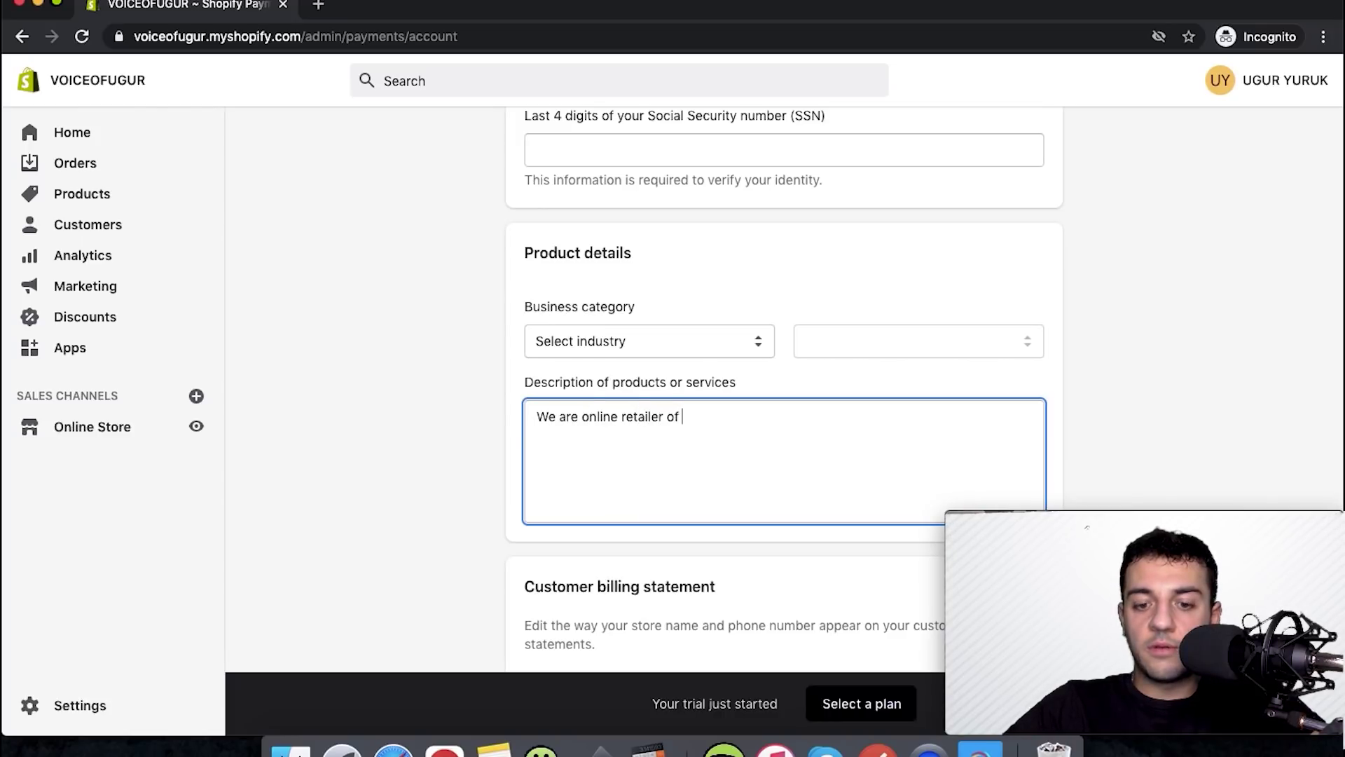
{"action": "type", "text": "toys brand "}
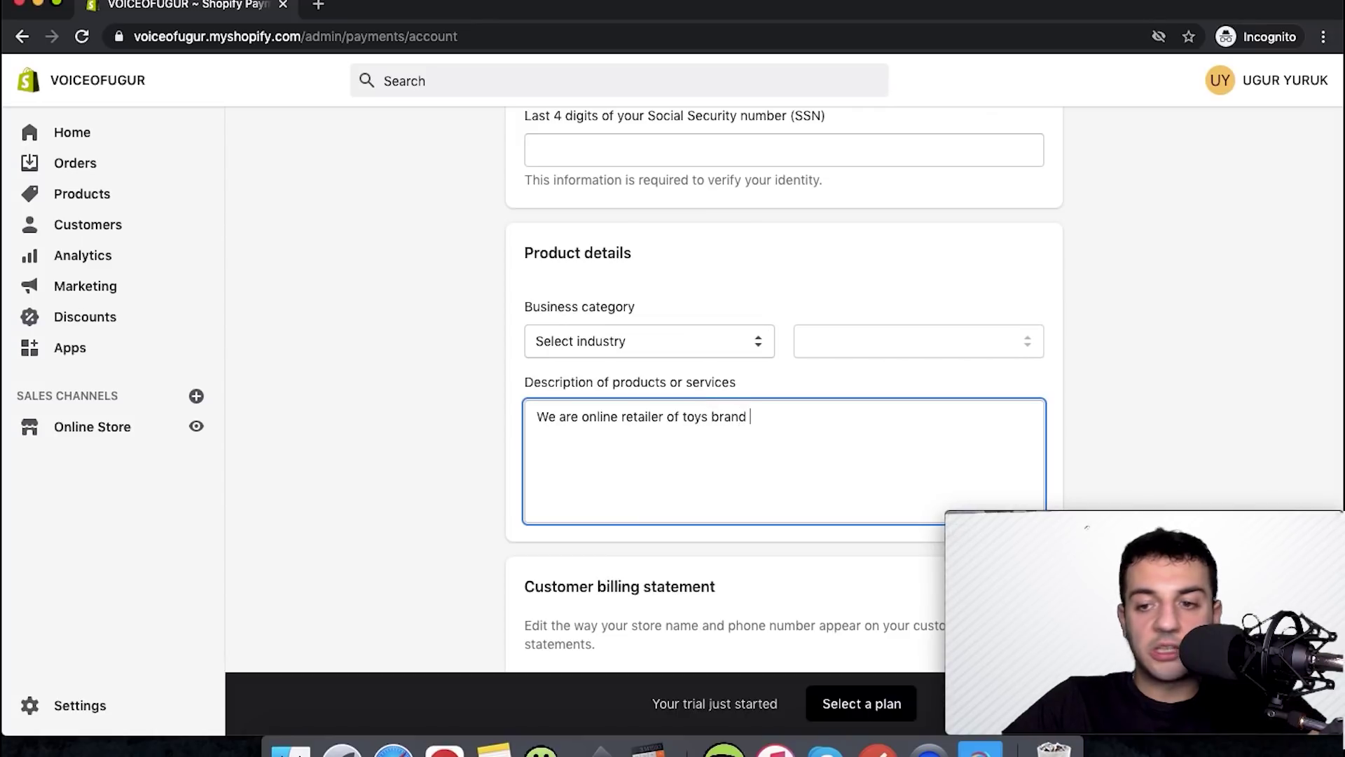
{"action": "type", "text": "XXx"}
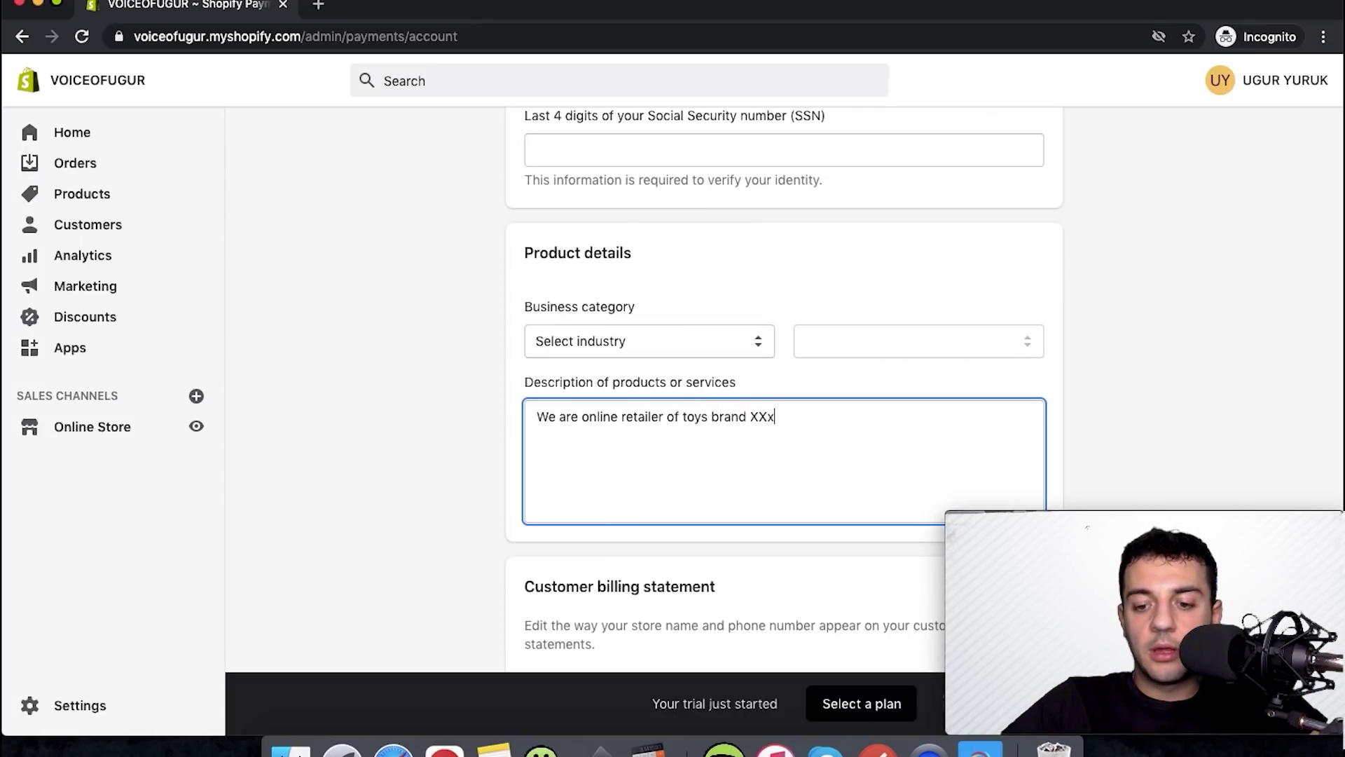
{"action": "scroll", "coordinate": [785, 385], "scroll_direction": "down", "scroll_amount": 3}
Step: Delete the existing statement descriptor text and move to the Phone number field
{"action": "scroll", "coordinate": [785, 385], "scroll_direction": "down", "scroll_amount": 2}
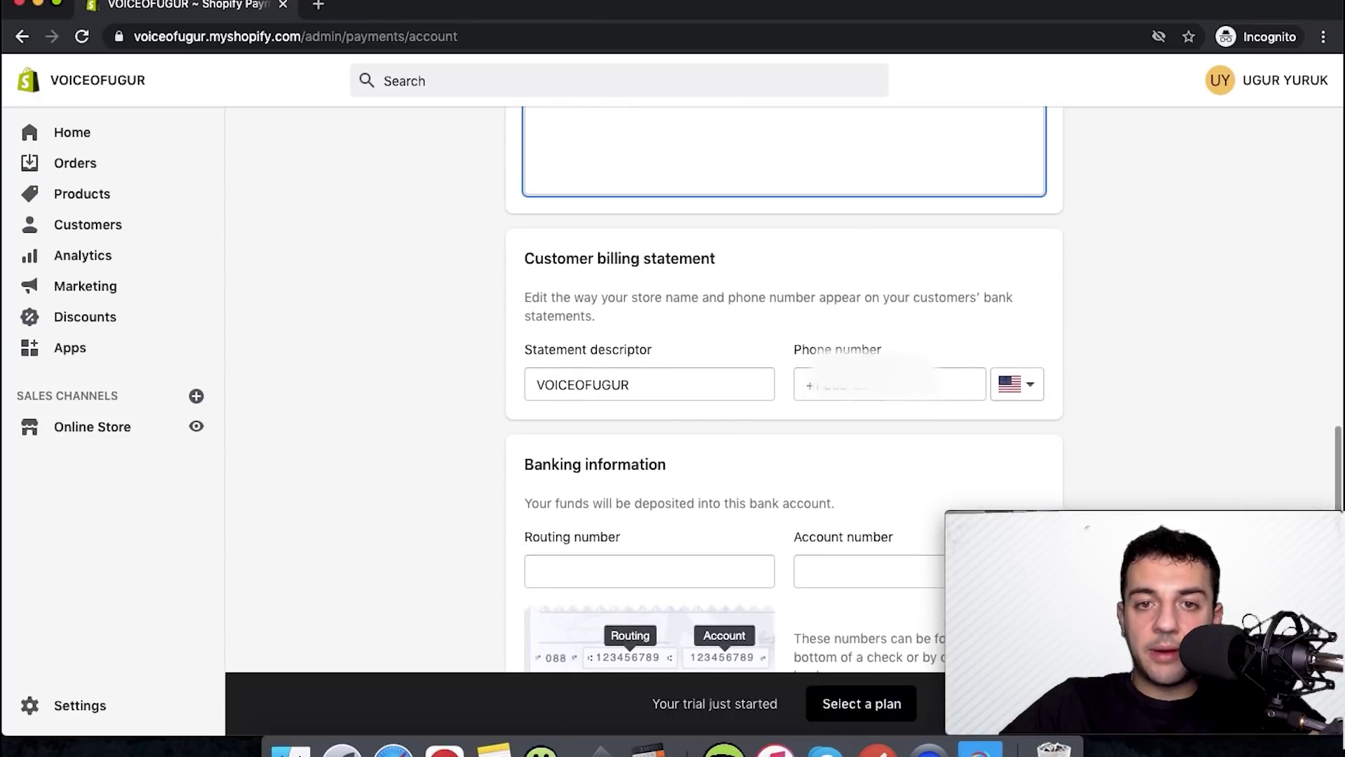
{"action": "scroll", "coordinate": [785, 385], "scroll_direction": "down", "scroll_amount": 1}
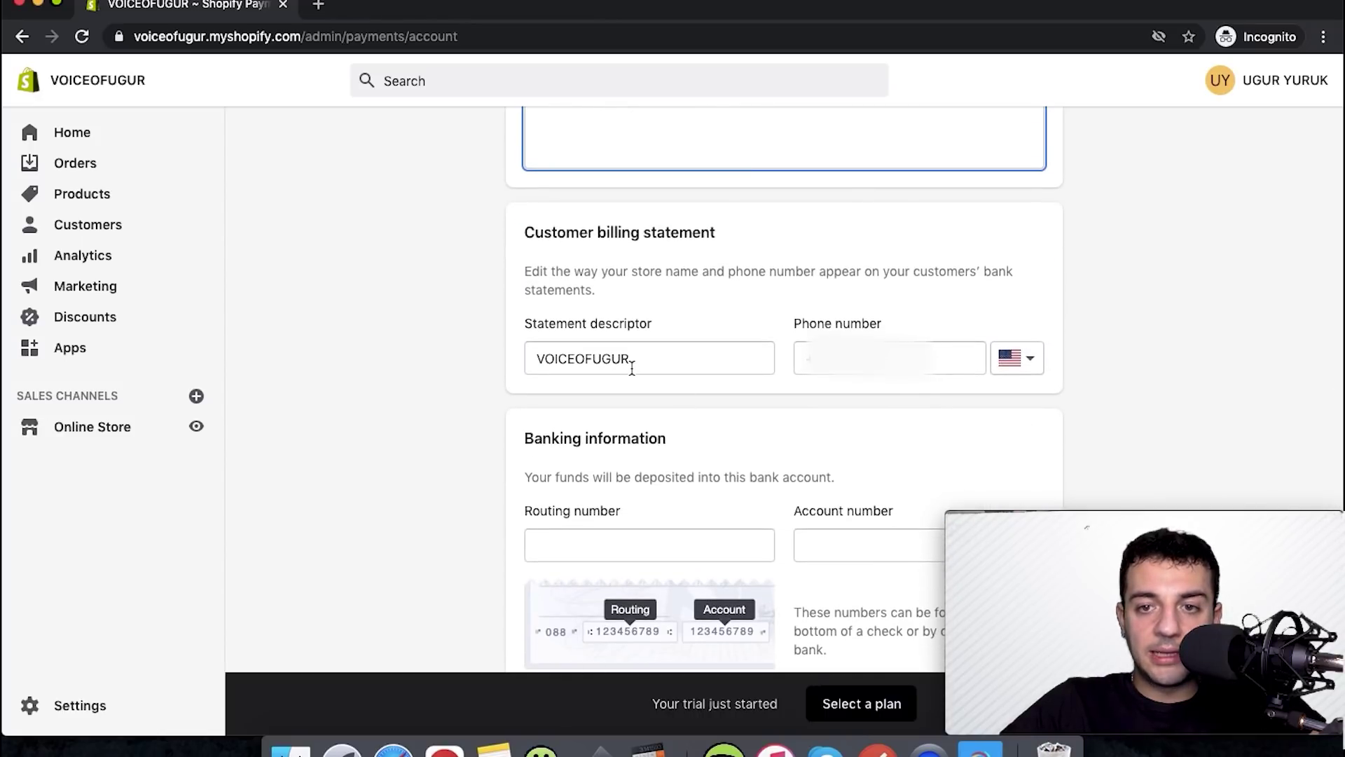
{"action": "scroll", "coordinate": [641, 366], "scroll_direction": "down", "scroll_amount": 1}
{"action": "scroll", "coordinate": [651, 368], "scroll_direction": "down", "scroll_amount": 3}
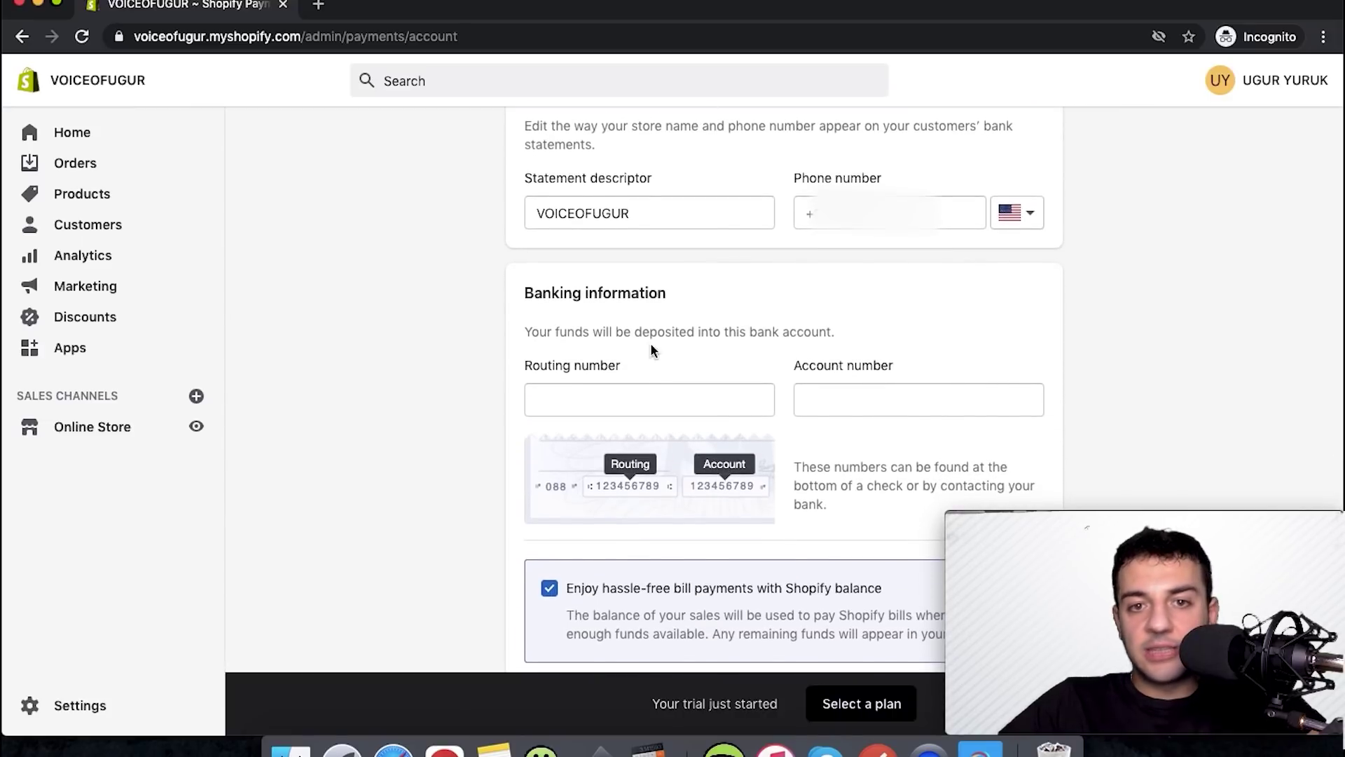
{"action": "scroll", "coordinate": [664, 222], "scroll_direction": "down", "scroll_amount": 3}
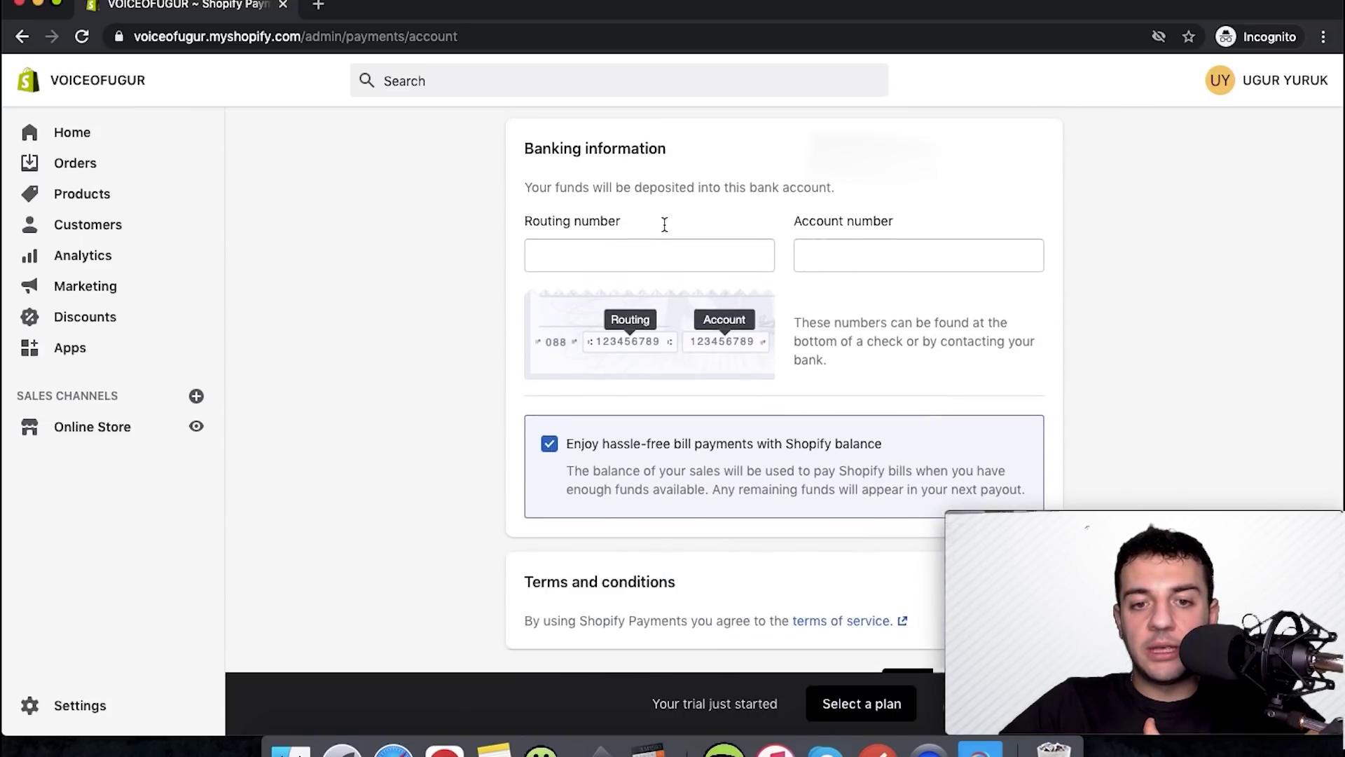
{"action": "scroll", "coordinate": [664, 221], "scroll_direction": "up", "scroll_amount": 2}
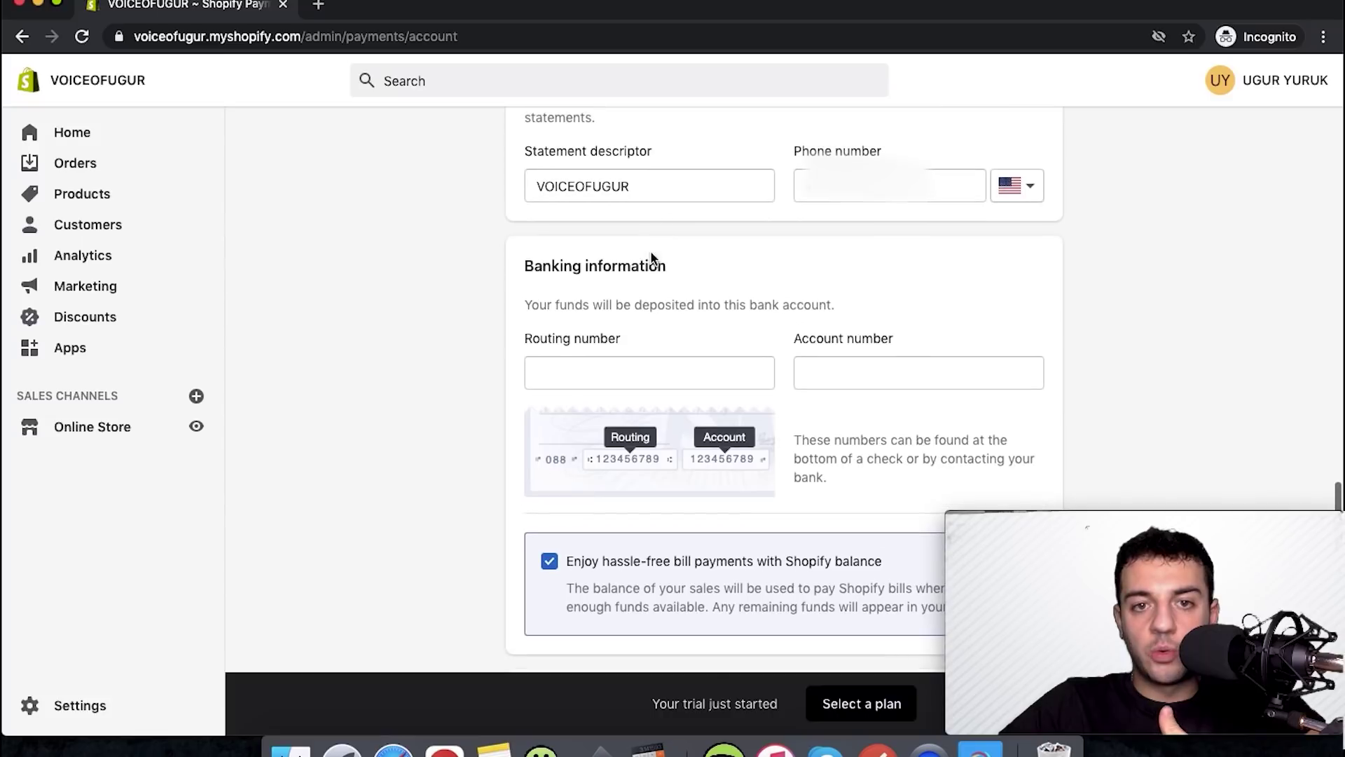
{"action": "left_click", "coordinate": [639, 187]}
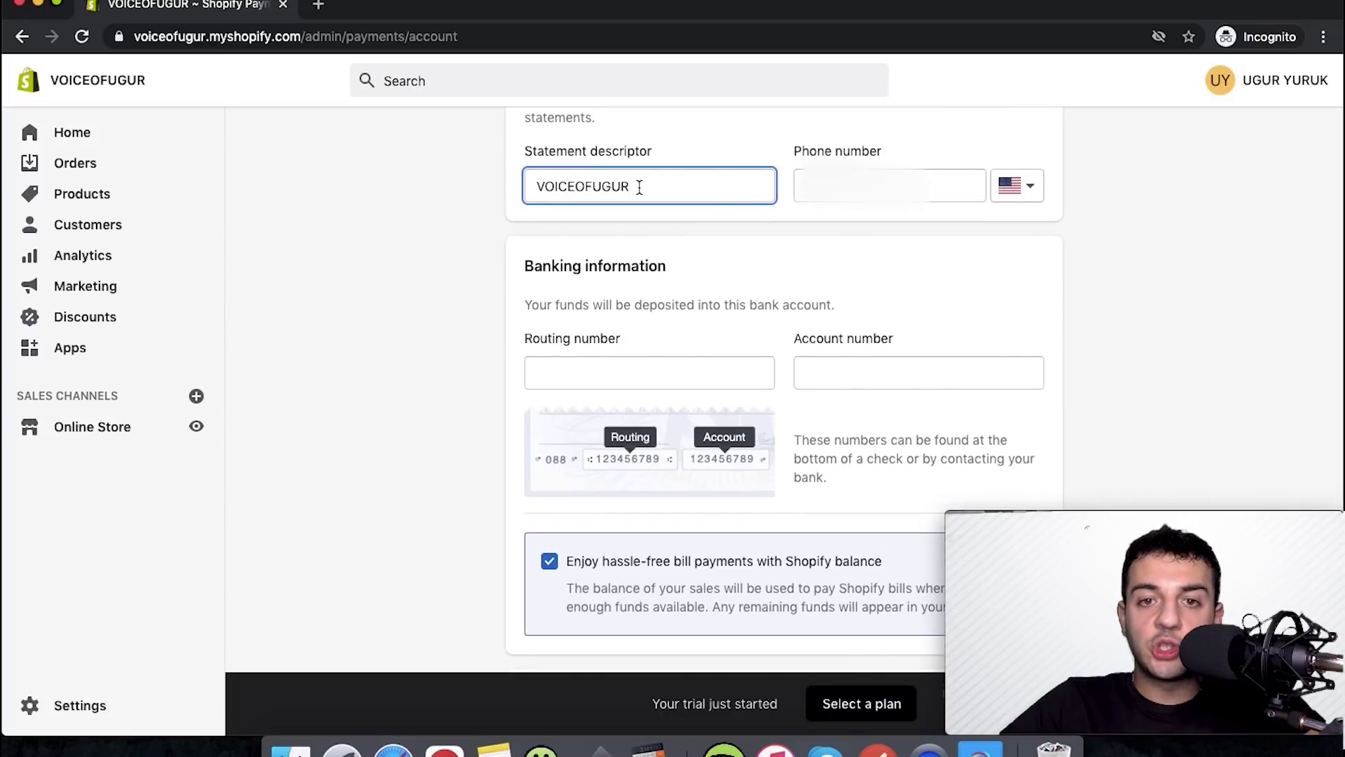
{"action": "double_click", "coordinate": [639, 187]}
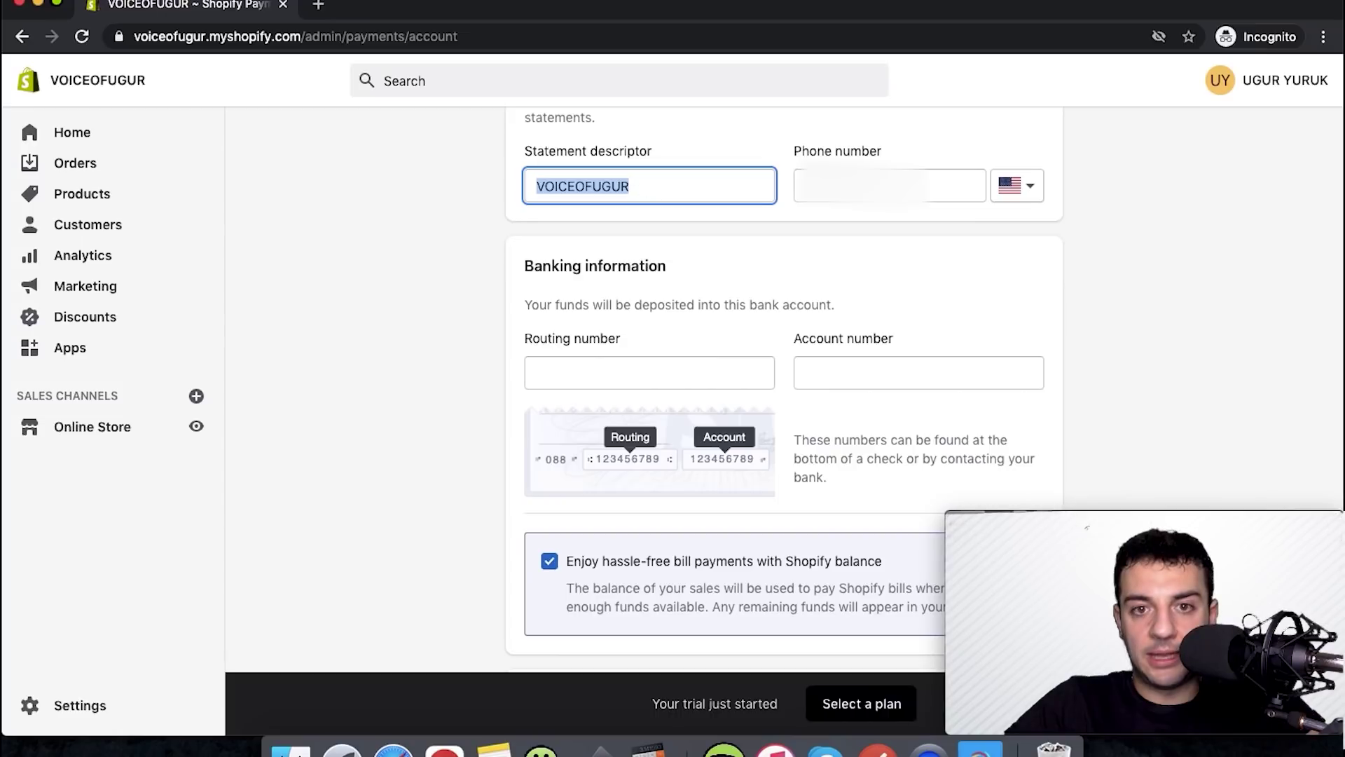
{"action": "key", "text": "BackSpace"}
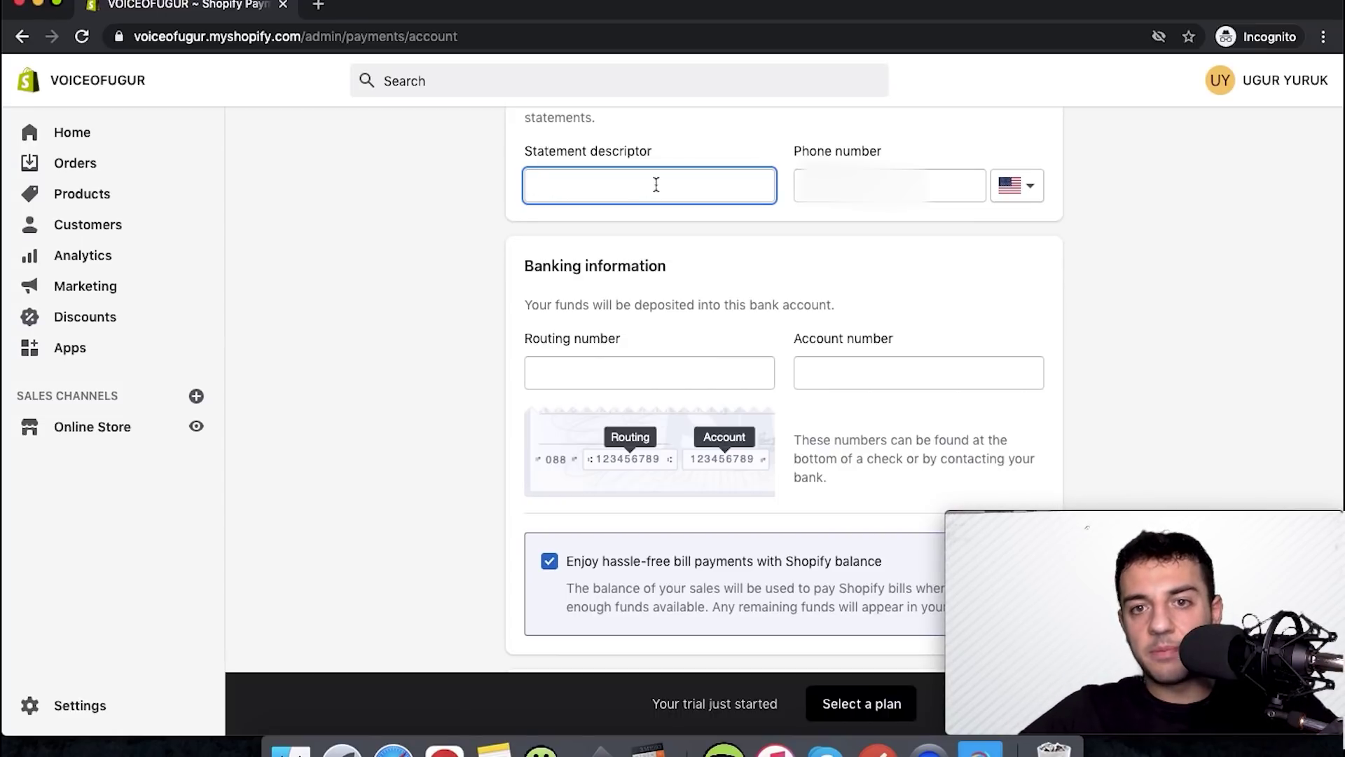
{"action": "left_click", "coordinate": [923, 190]}
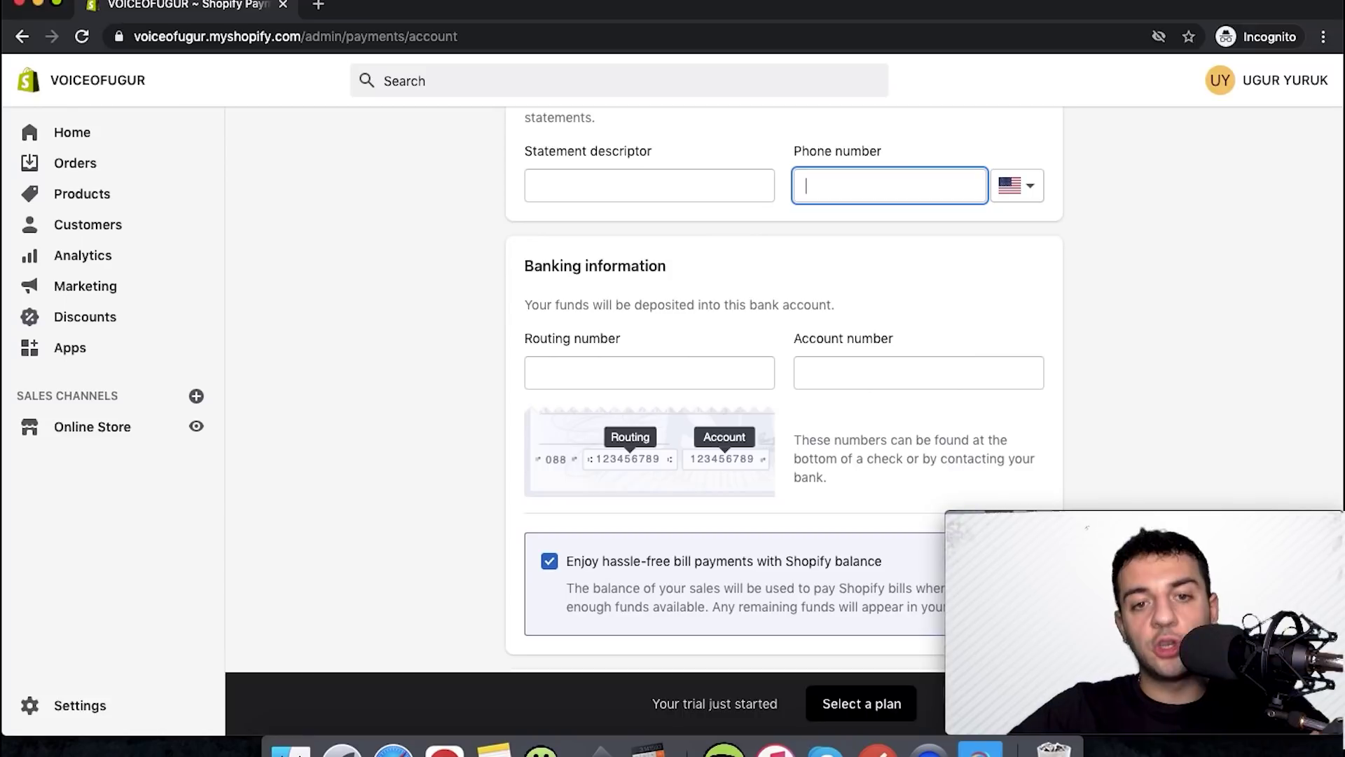
{"action": "scroll", "coordinate": [785, 385], "scroll_direction": "down", "scroll_amount": 5}
{"action": "scroll", "coordinate": [785, 386], "scroll_direction": "up", "scroll_amount": 3}
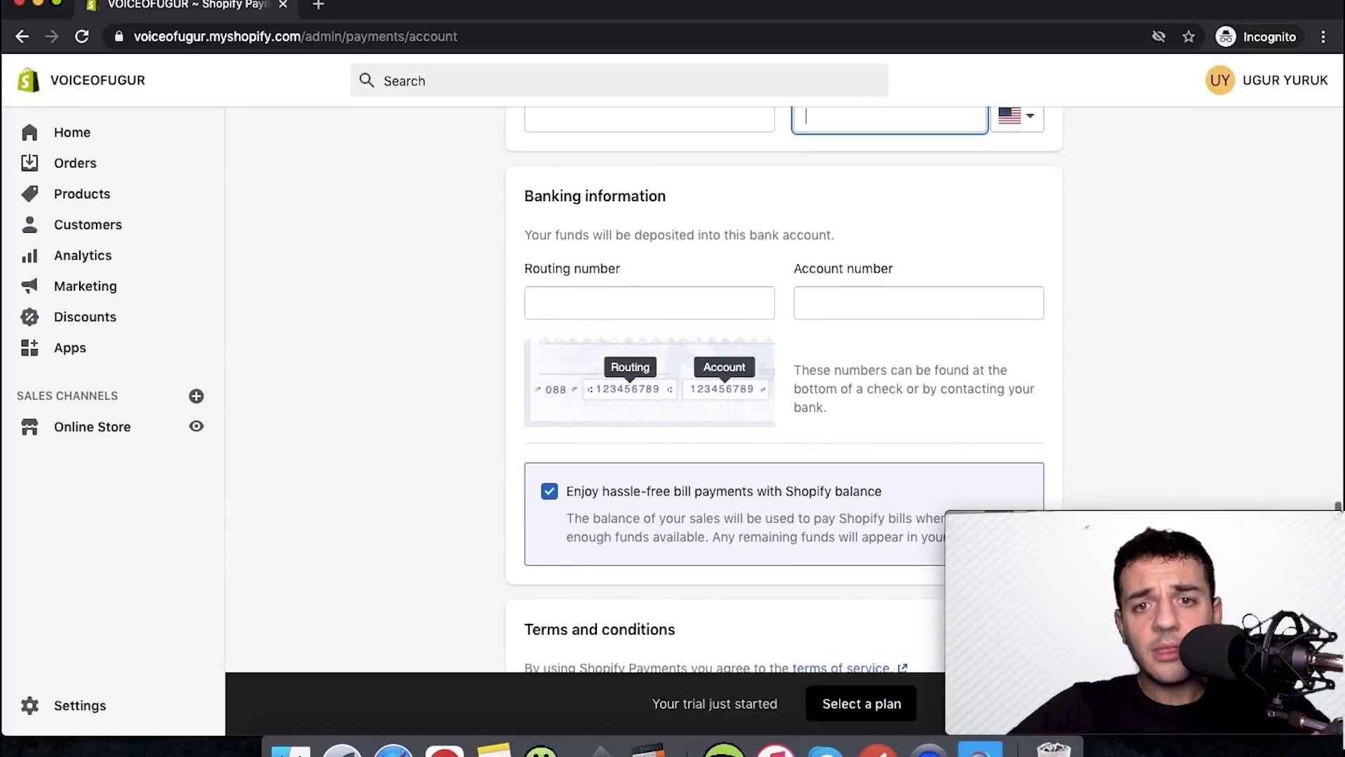
{"action": "scroll", "coordinate": [785, 386], "scroll_direction": "down", "scroll_amount": 2}
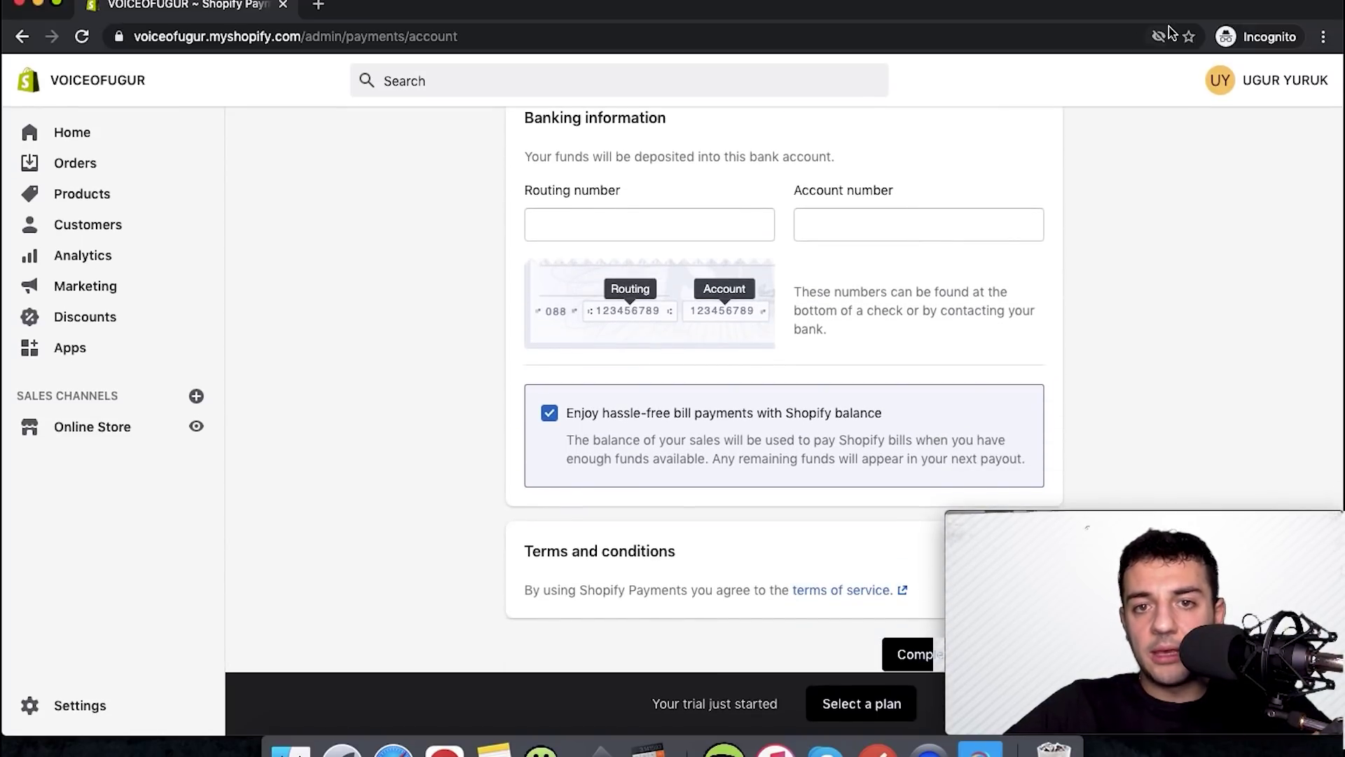
{"action": "scroll", "coordinate": [872, 188], "scroll_direction": "up", "scroll_amount": 1}
{"action": "scroll", "coordinate": [872, 187], "scroll_direction": "down", "scroll_amount": 2}
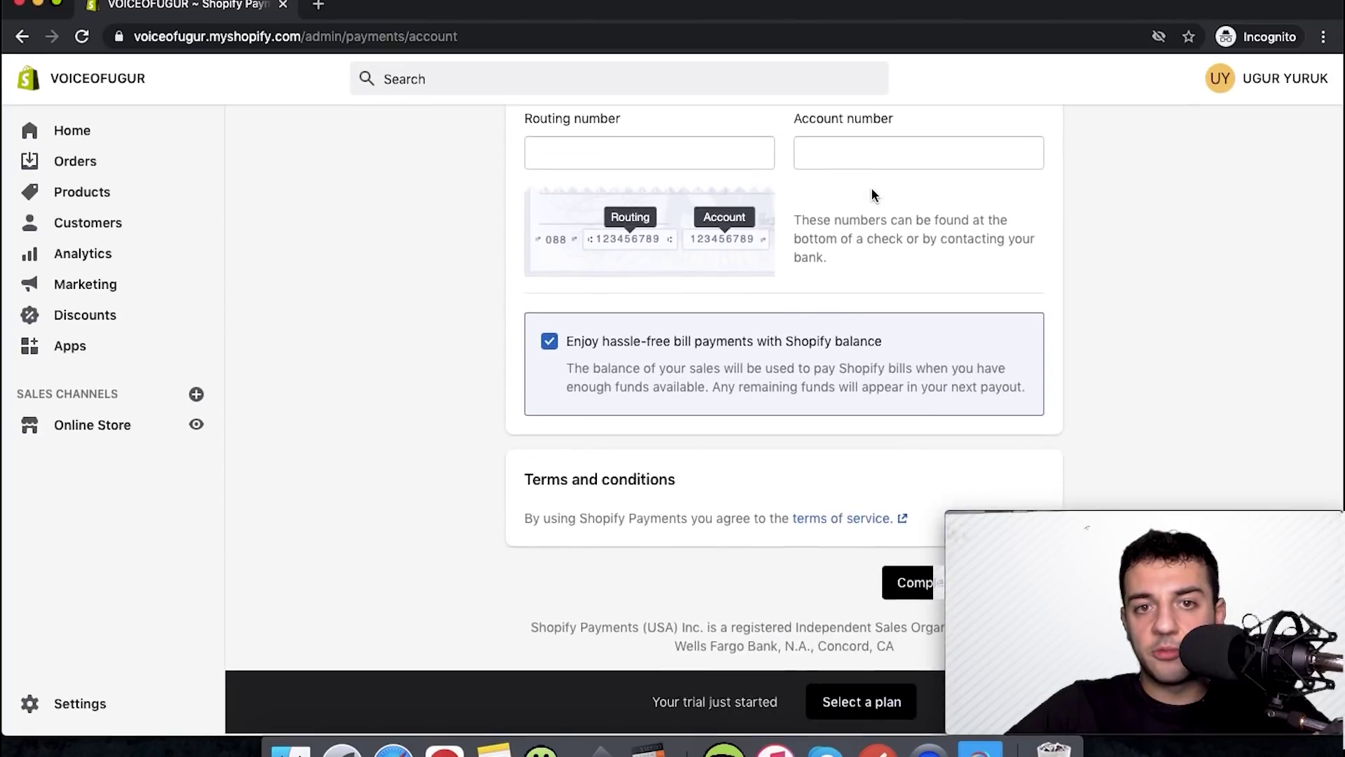
{"action": "scroll", "coordinate": [872, 187], "scroll_direction": "up", "scroll_amount": 1}
{"action": "scroll", "coordinate": [871, 187], "scroll_direction": "up", "scroll_amount": 1}
{"action": "scroll", "coordinate": [871, 189], "scroll_direction": "up", "scroll_amount": 15}
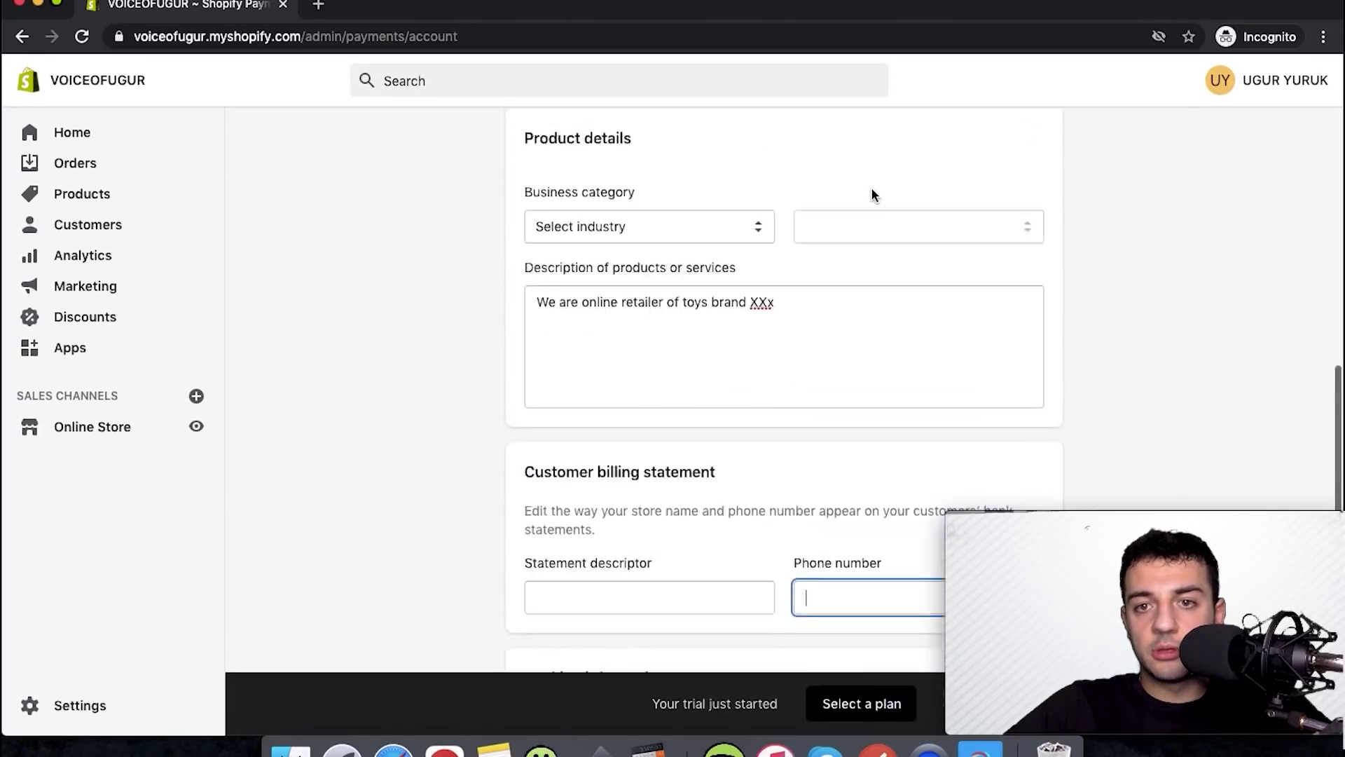